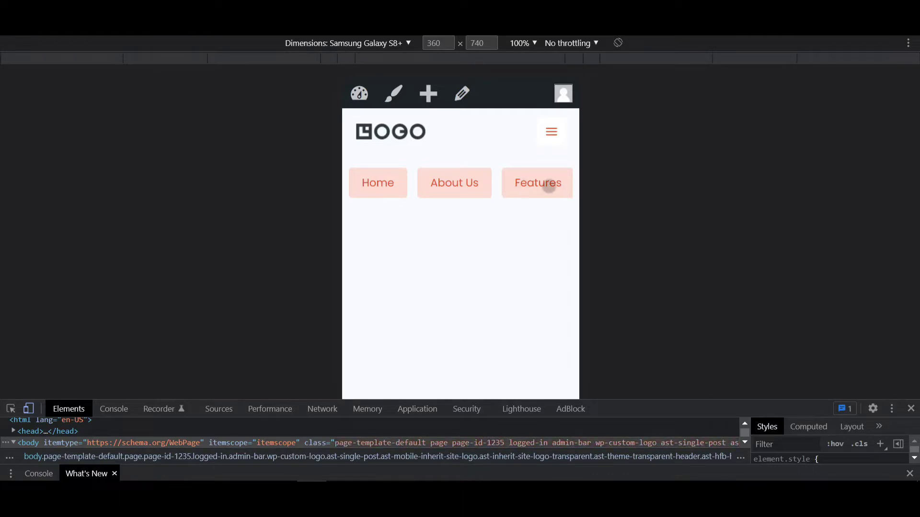
# Swipe the mobile nav buttons sideways, check Home's active colour, then reload the preview
pyautogui.moveTo(549, 187); pyautogui.dragTo(526, 189)
pyautogui.click(375, 188)
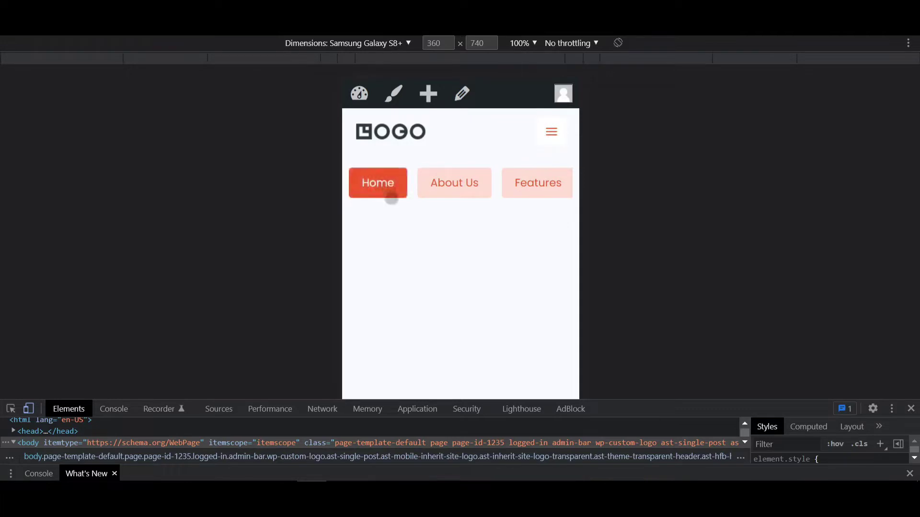
pyautogui.click(395, 244)
pyautogui.click(389, 188)
pyautogui.press('F5')
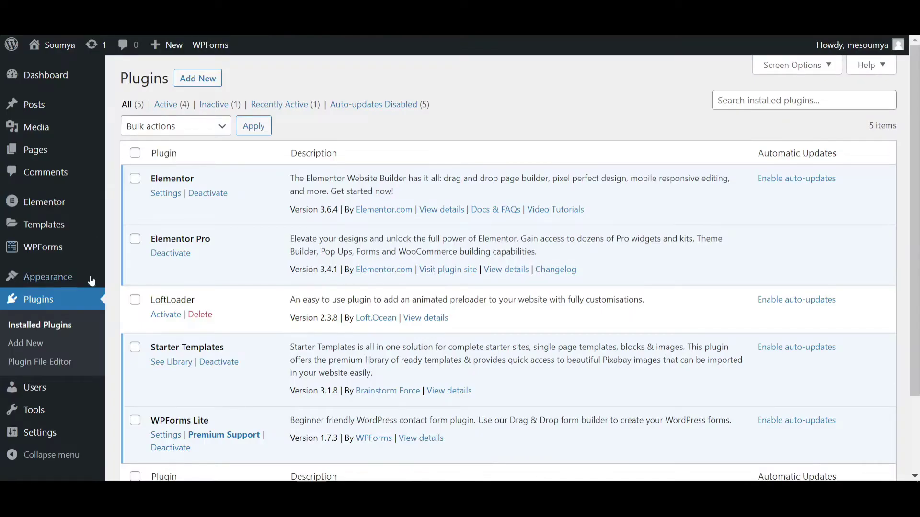
# Point out active Elementor Pro 3.4.1 alongside Elementor 3.6.4 in Installed Plugins
pyautogui.moveTo(84, 210)
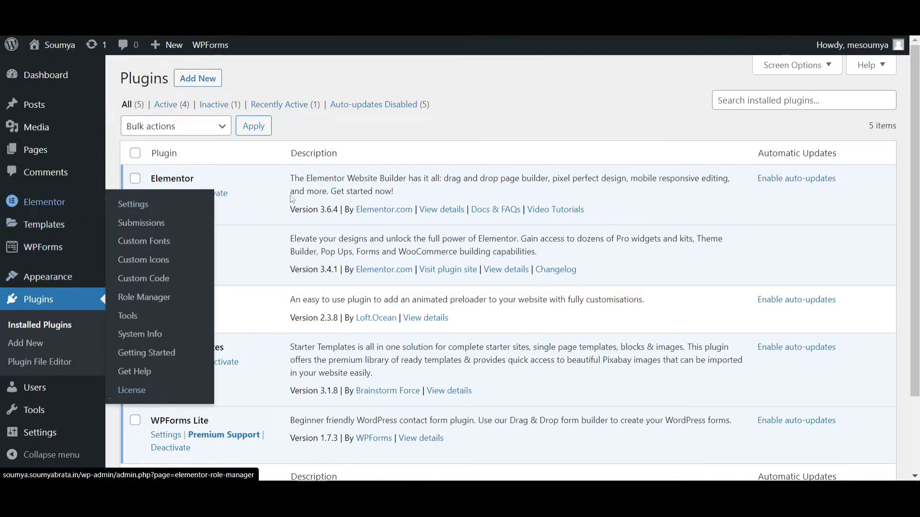
pyautogui.moveTo(233, 243); pyautogui.dragTo(158, 239)
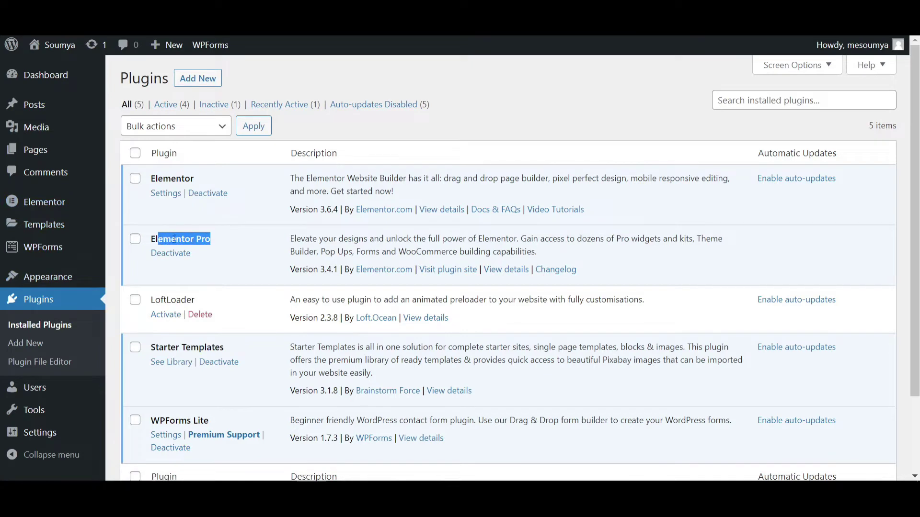
pyautogui.click(226, 241)
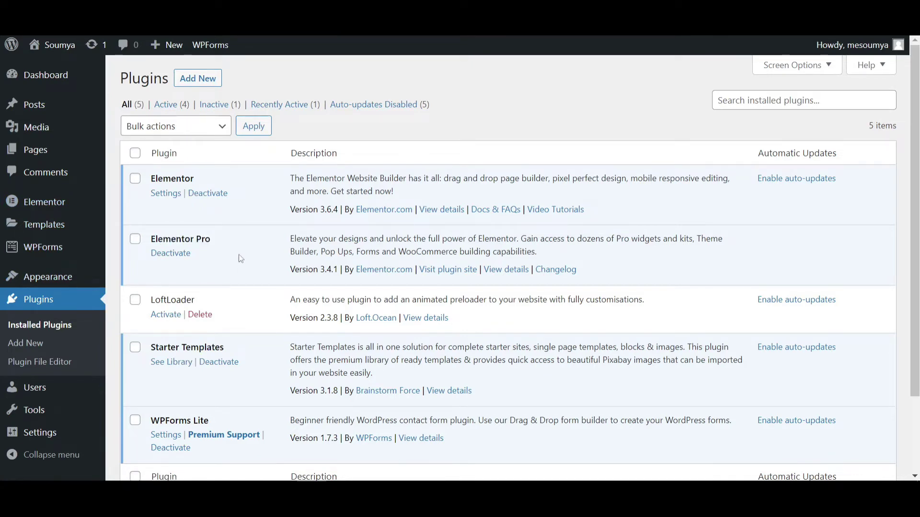
pyautogui.moveTo(48, 277)
pyautogui.click(158, 278)
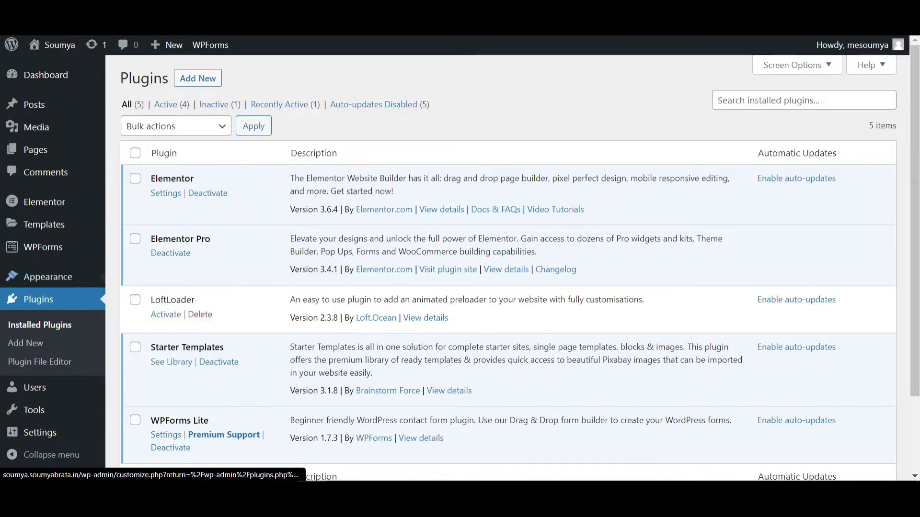
# Load the Primary Menu for editing on the Appearance > Menus screen
pyautogui.click(138, 337)
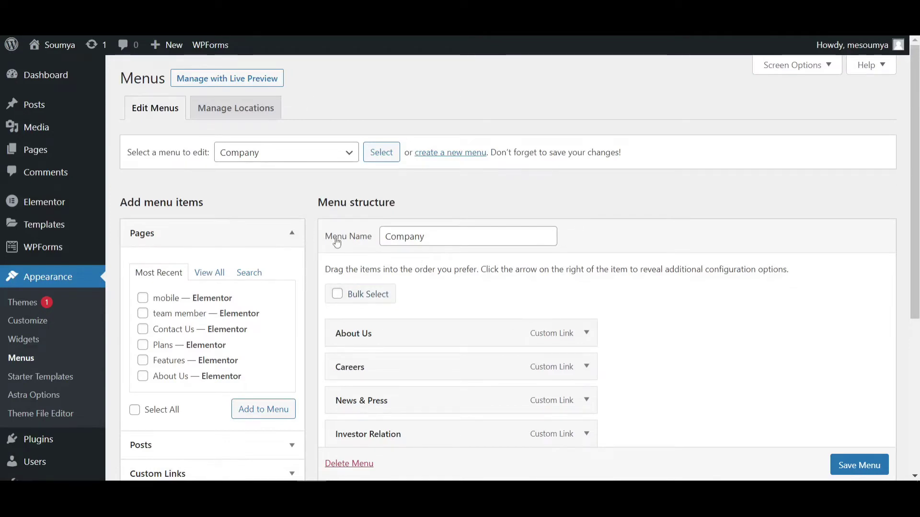
pyautogui.click(302, 153)
pyautogui.click(268, 180)
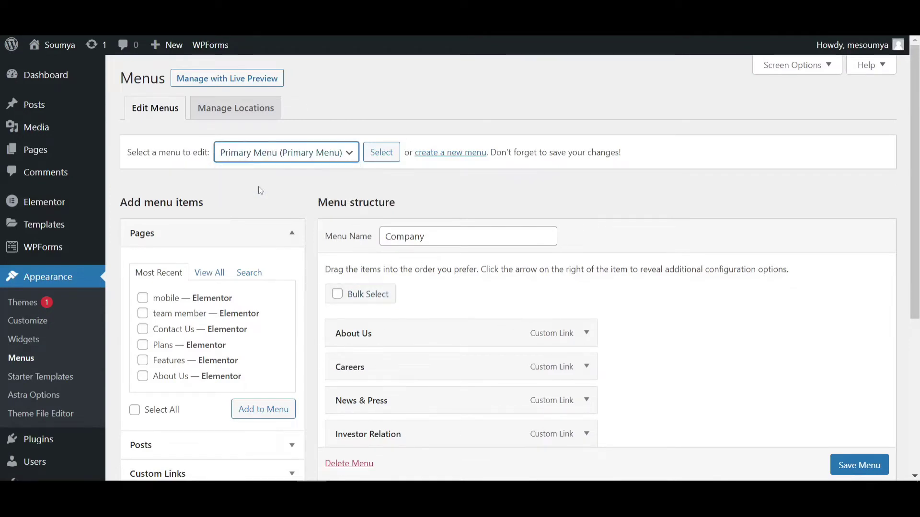
pyautogui.click(373, 160)
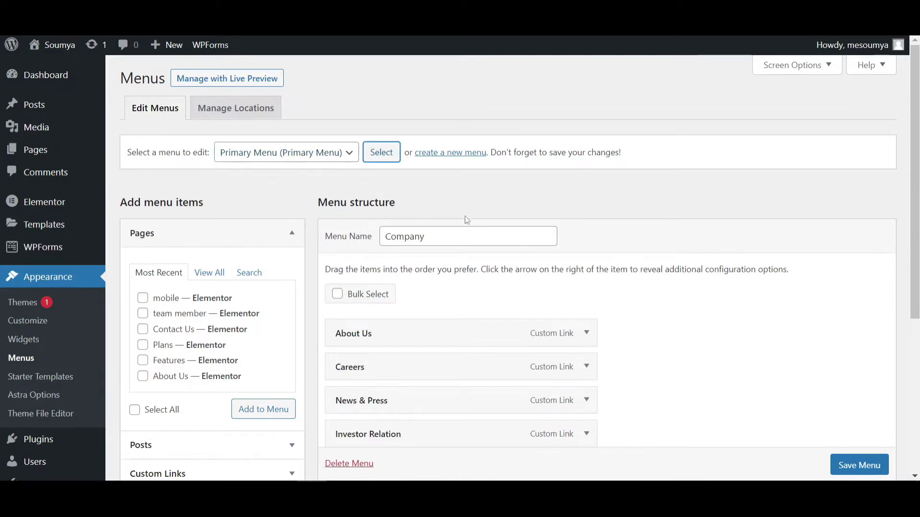
# Scroll through the Primary Menu's items and settings, leaving the menu selection unchanged
pyautogui.scroll(-4, 488, 298)
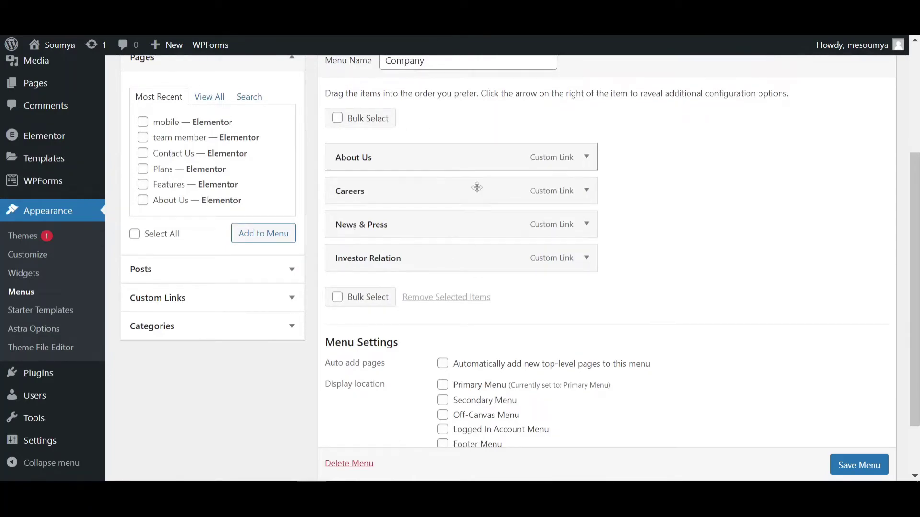
pyautogui.scroll(4, 473, 250)
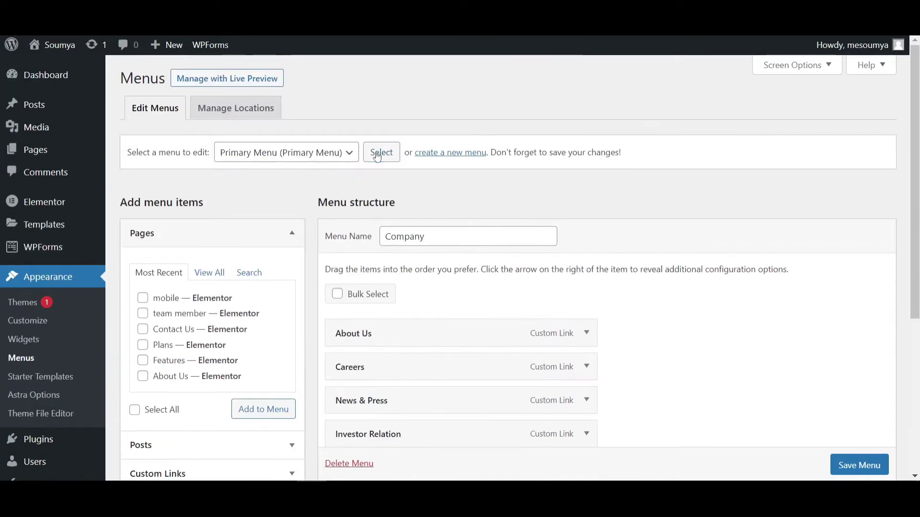
pyautogui.click(314, 158)
pyautogui.click(440, 187)
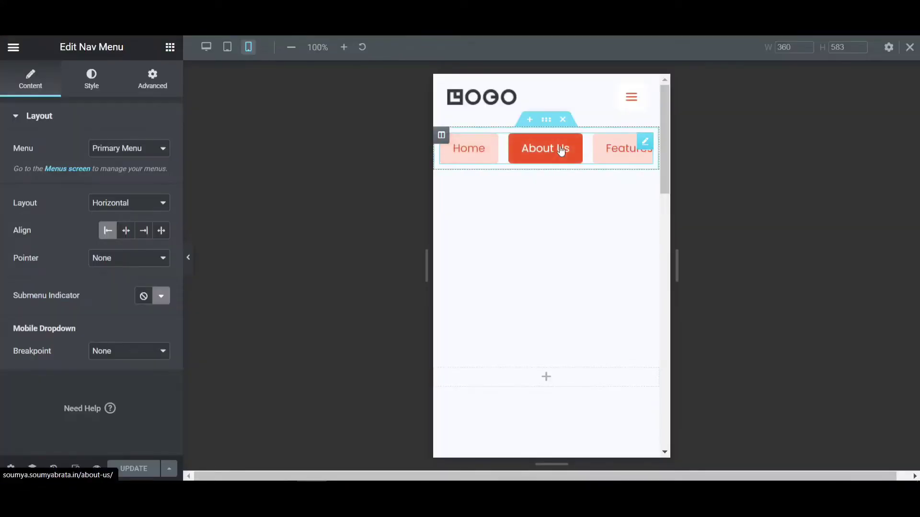
# Delete the Nav Menu section and the empty top section, update, and reload the preview
pyautogui.click(562, 120)
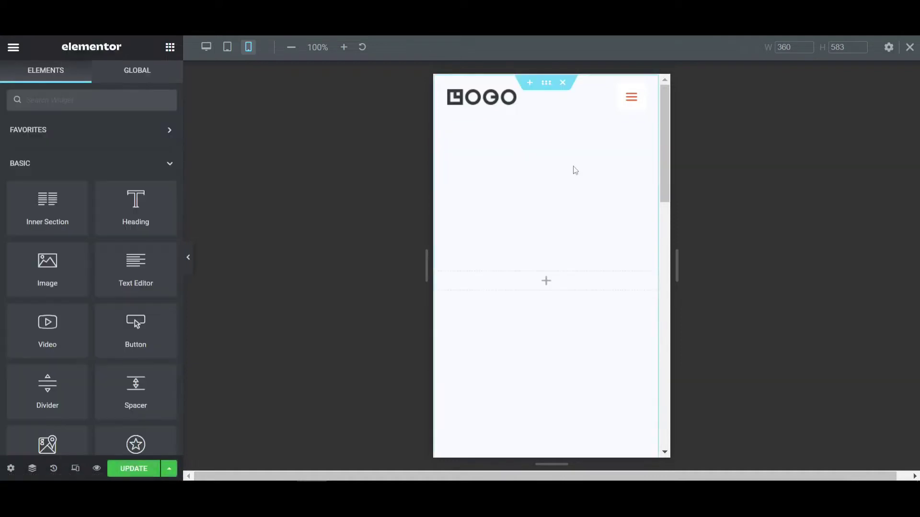
pyautogui.click(563, 84)
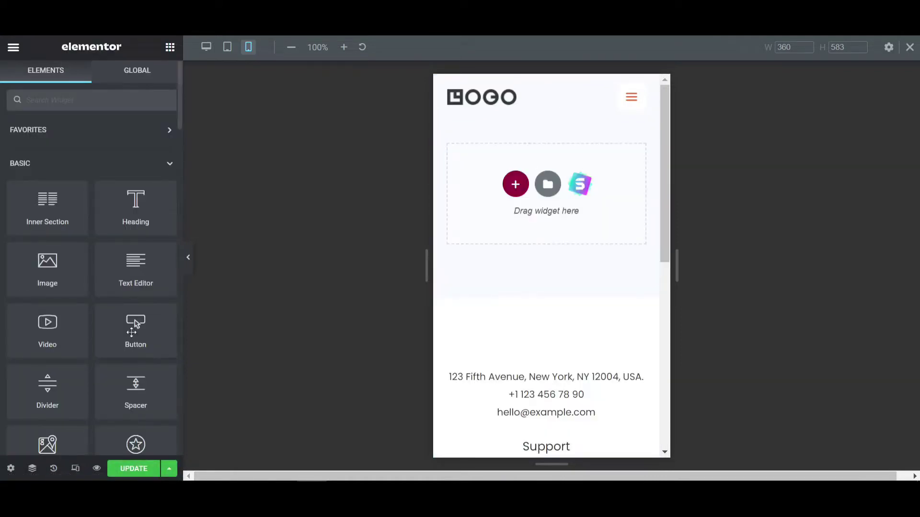
pyautogui.click(139, 469)
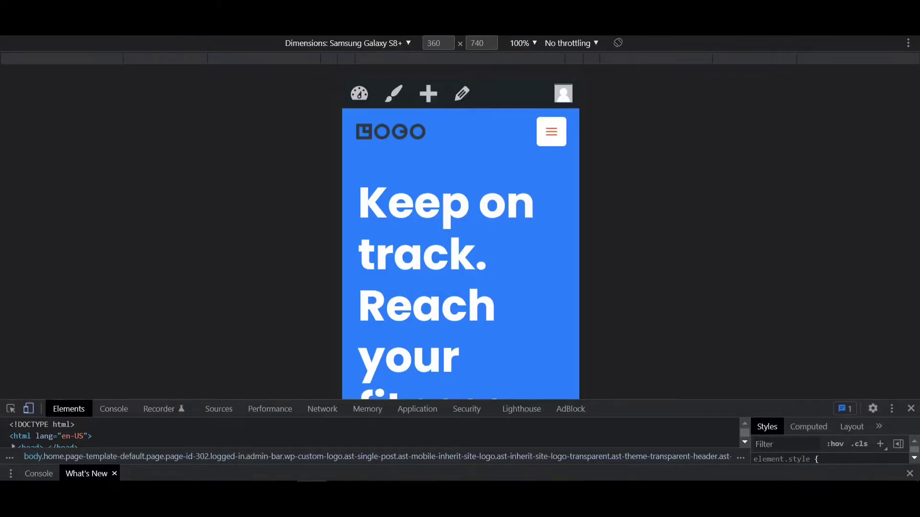
pyautogui.hotkey('ctrl', 'r')
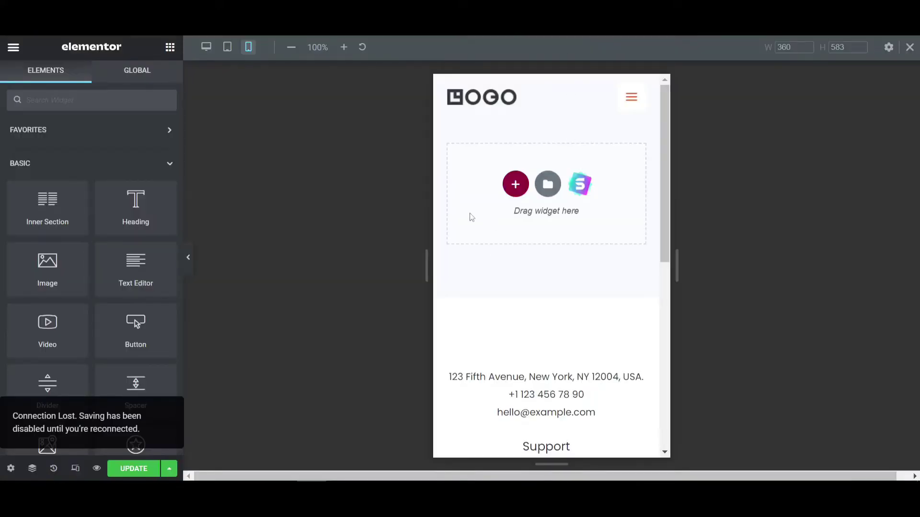
# Add a one-column section with unlinked spacing, zero padding and an 80 top margin
pyautogui.click(515, 184)
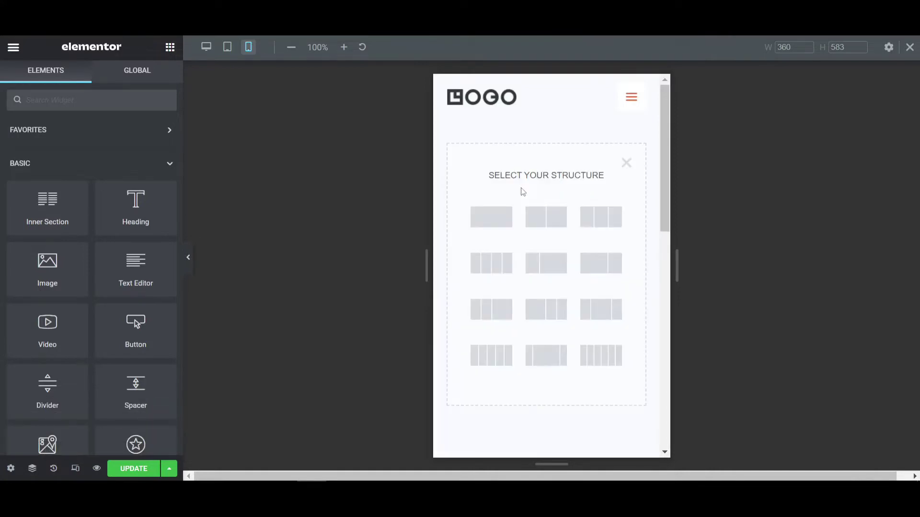
pyautogui.click(489, 220)
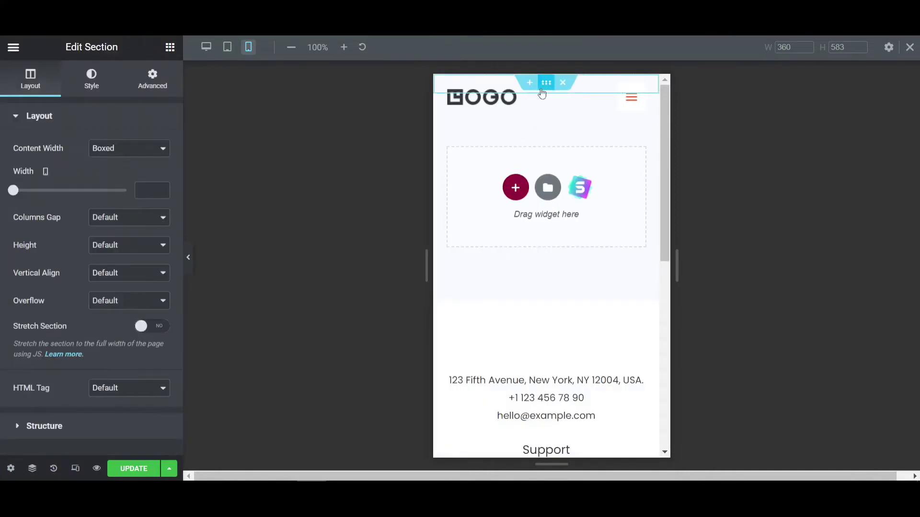
pyautogui.click(151, 86)
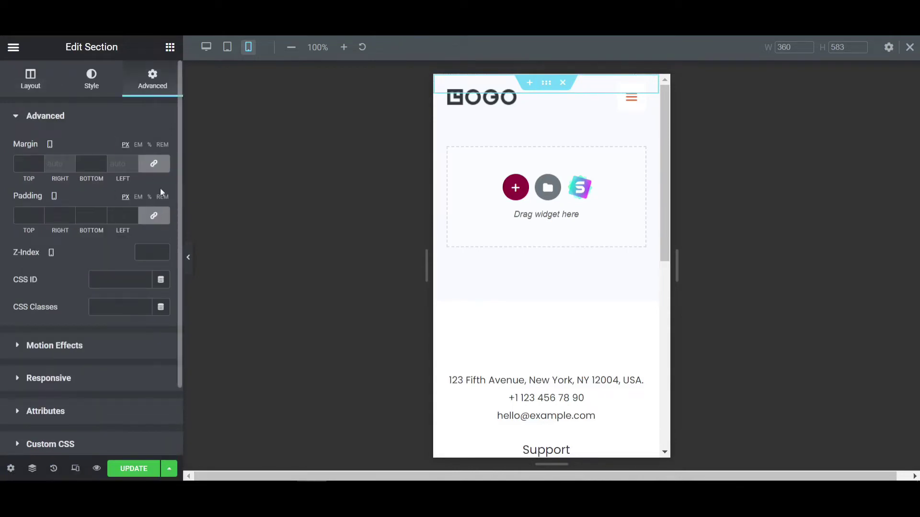
pyautogui.click(154, 163)
pyautogui.click(146, 222)
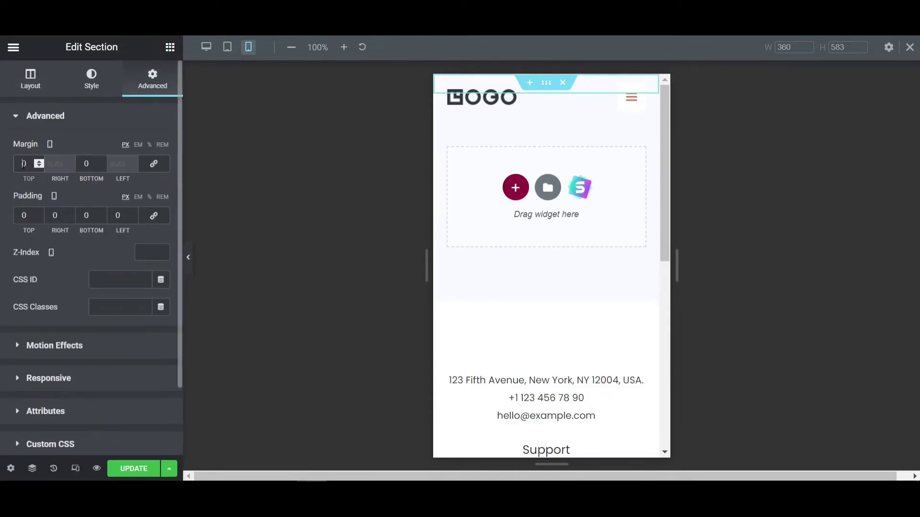
pyautogui.click(22, 164)
pyautogui.write('8')
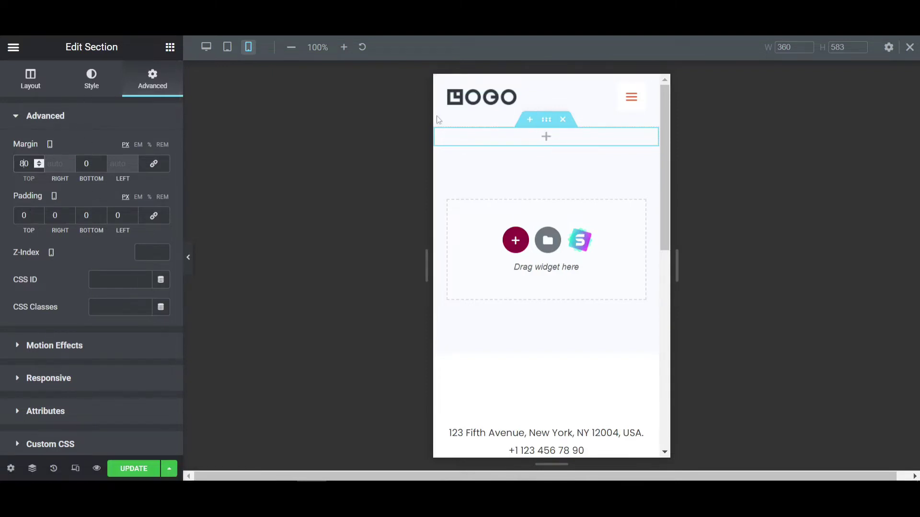
# Try Minimum Height for the section's height, then set it back to Default
pyautogui.click(17, 88)
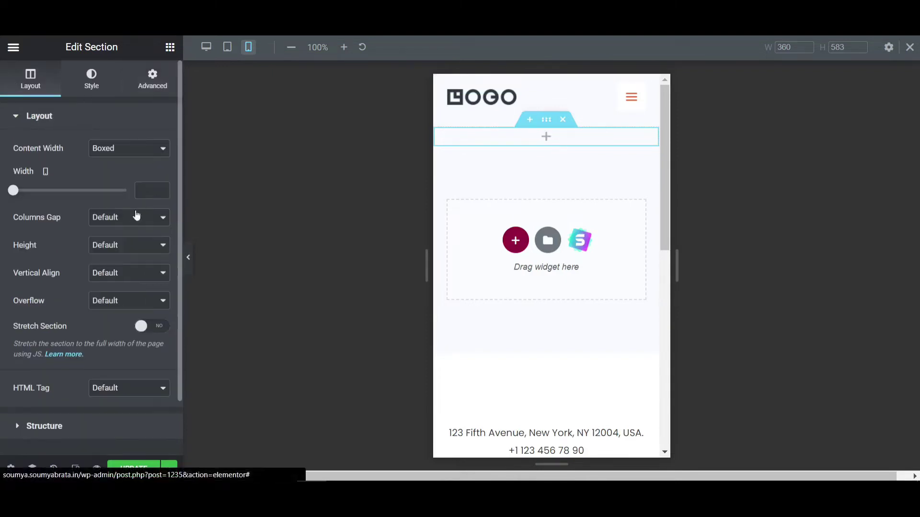
pyautogui.click(123, 249)
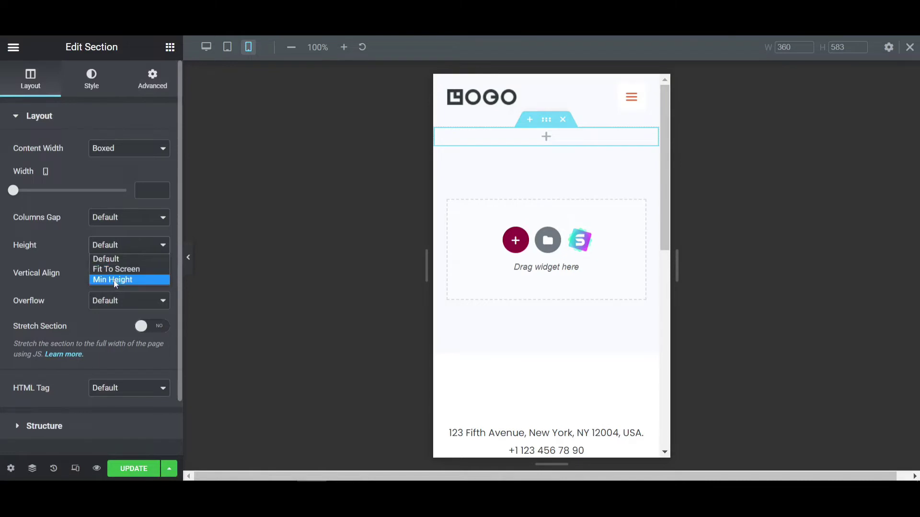
pyautogui.click(115, 282)
pyautogui.click(107, 254)
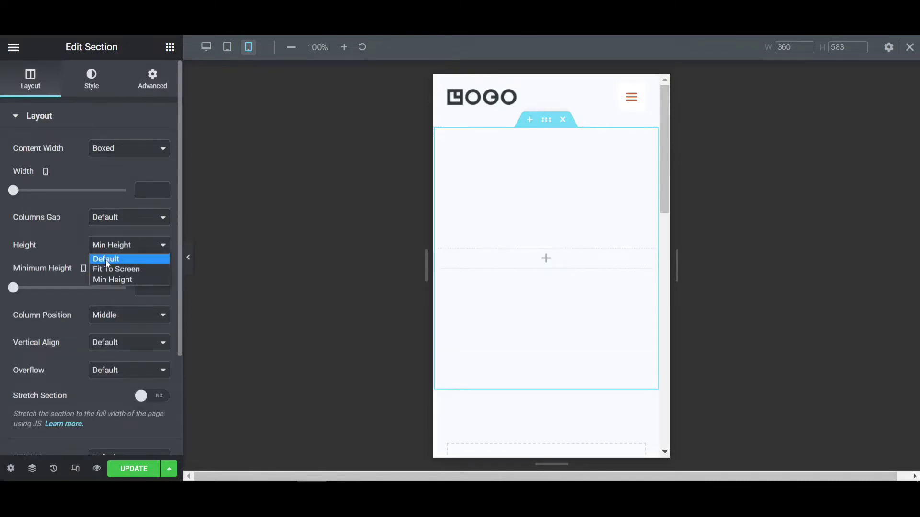
pyautogui.click(105, 260)
pyautogui.click(547, 139)
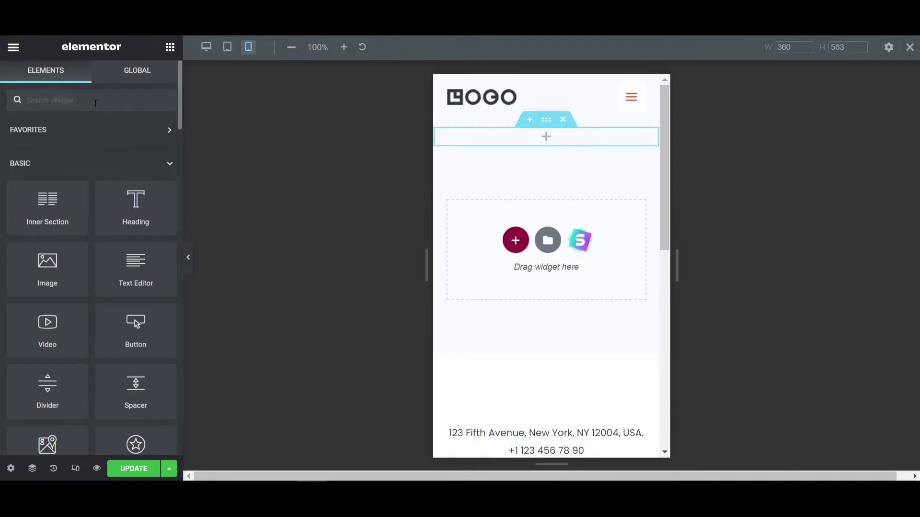
# Search 'nav', drop a Nav Menu widget into the section, and test its mobile toggle
pyautogui.write('nav')
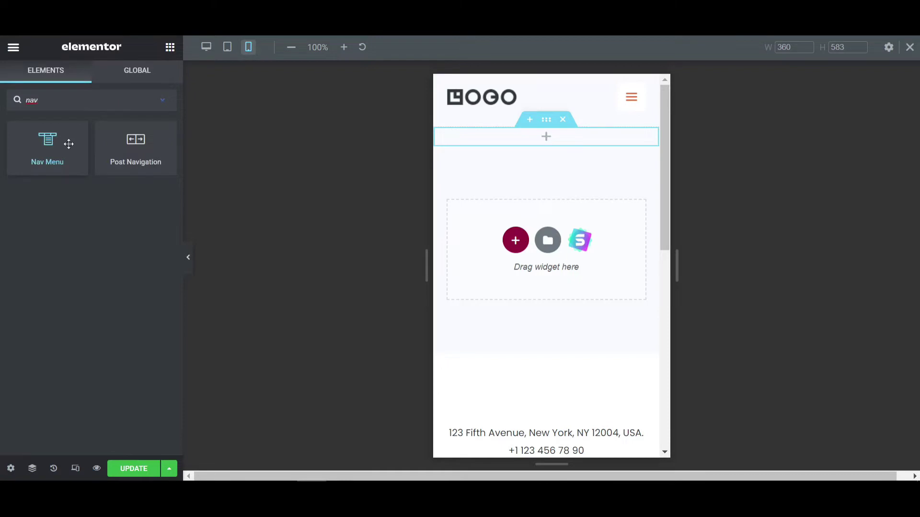
pyautogui.moveTo(32, 146); pyautogui.dragTo(515, 139)
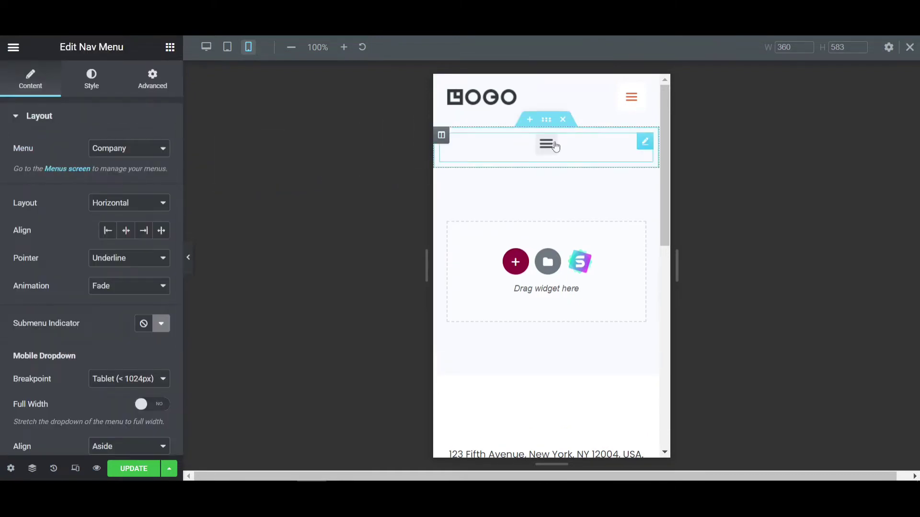
pyautogui.click(554, 145)
pyautogui.click(554, 146)
pyautogui.click(551, 147)
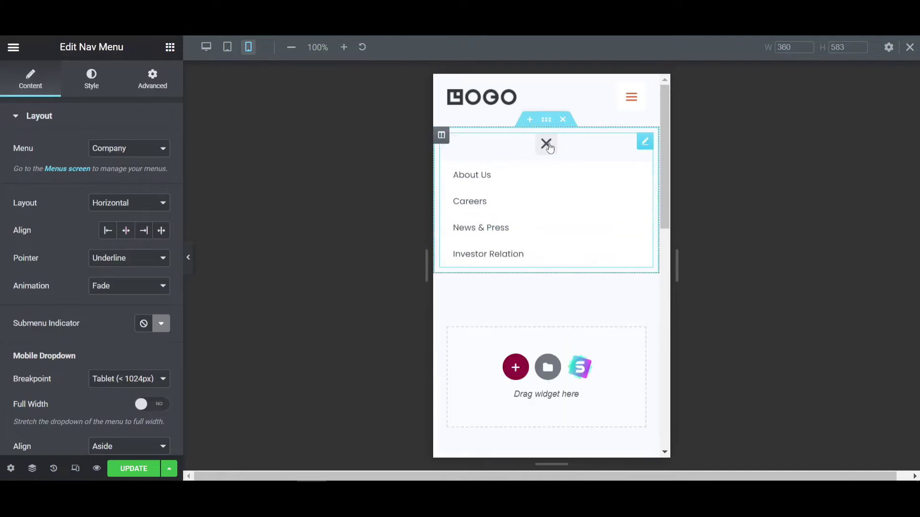
pyautogui.click(550, 149)
pyautogui.click(550, 148)
pyautogui.click(550, 148)
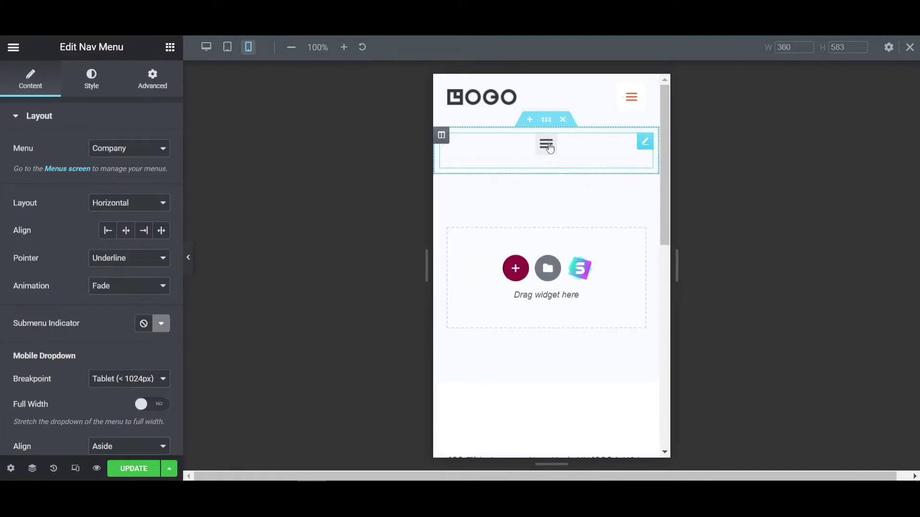
# Switch the widget's Menu to Primary Menu and back to Company
pyautogui.click(117, 157)
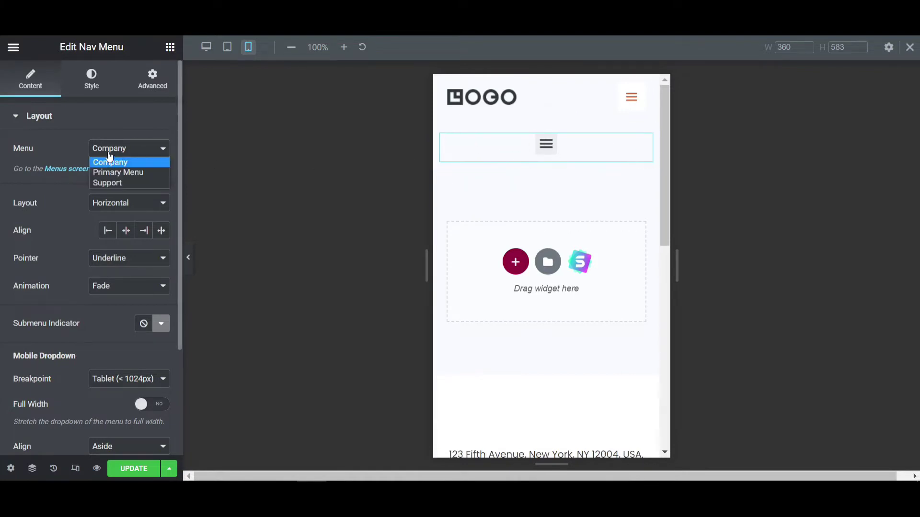
pyautogui.click(114, 158)
pyautogui.click(116, 154)
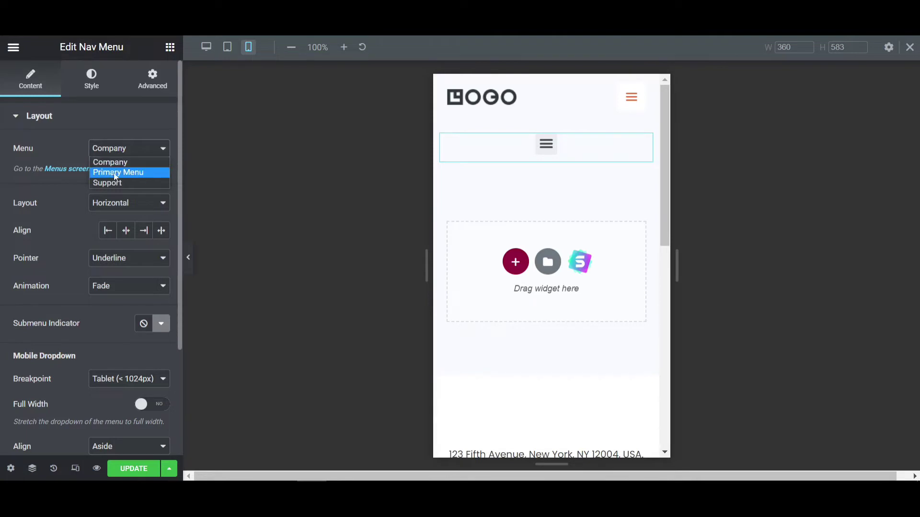
pyautogui.click(153, 173)
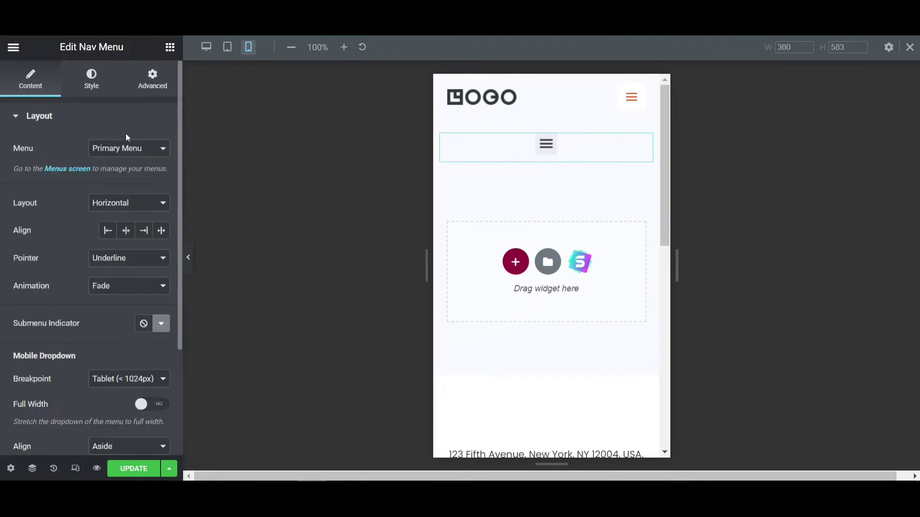
pyautogui.click(155, 148)
pyautogui.click(123, 162)
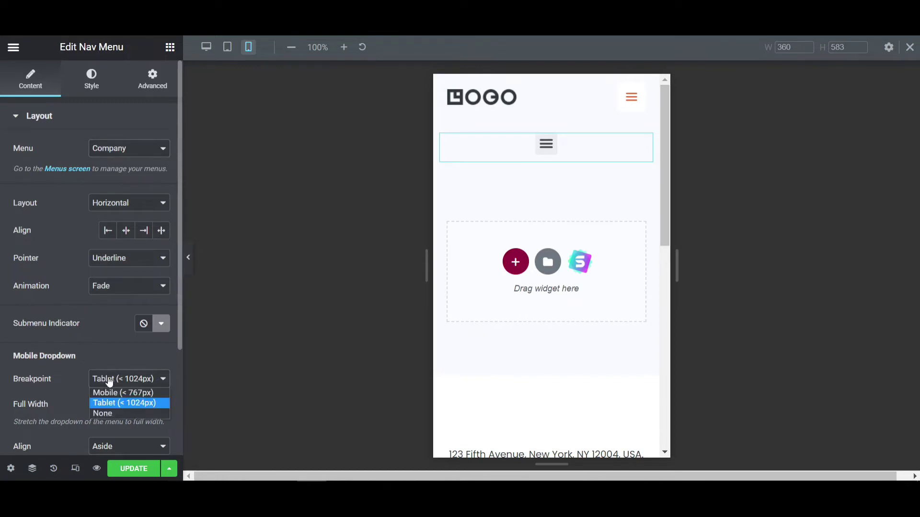
# Set the Nav Menu's Breakpoint to None, Align Left, Pointer None, and save
pyautogui.click(113, 413)
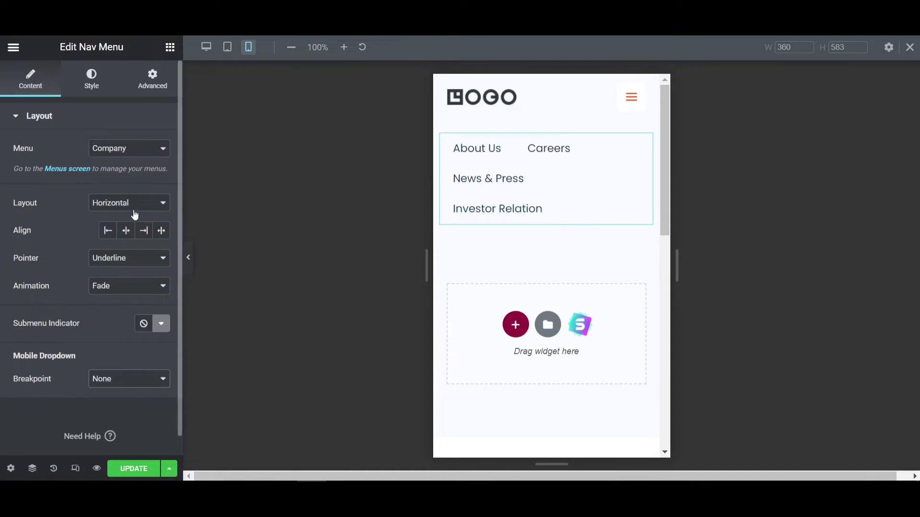
pyautogui.click(108, 231)
pyautogui.click(120, 262)
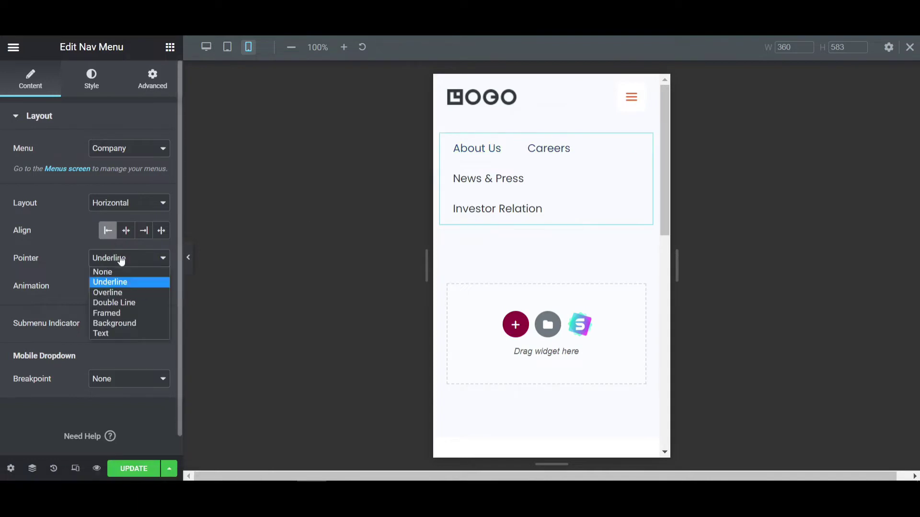
pyautogui.click(120, 272)
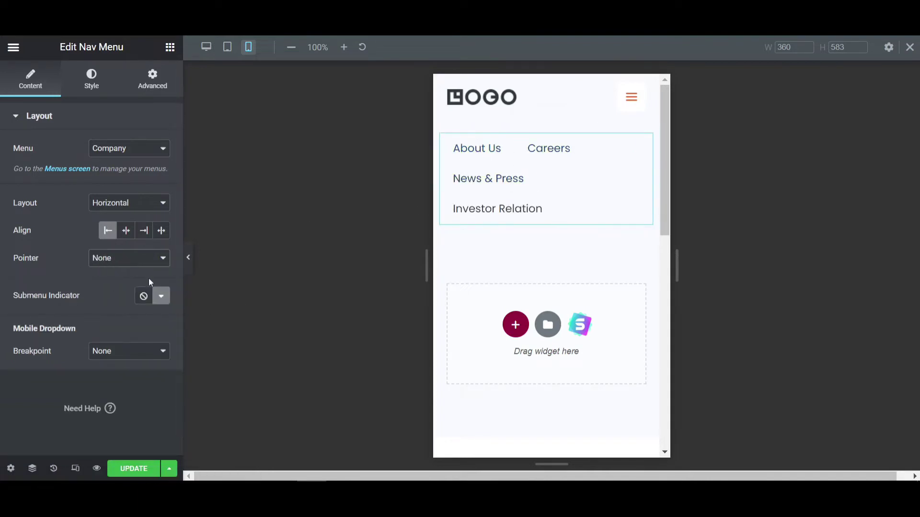
pyautogui.click(128, 467)
# Copy the button CSS from Notepad into the Nav Menu's Advanced > Custom CSS editor
pyautogui.click(151, 80)
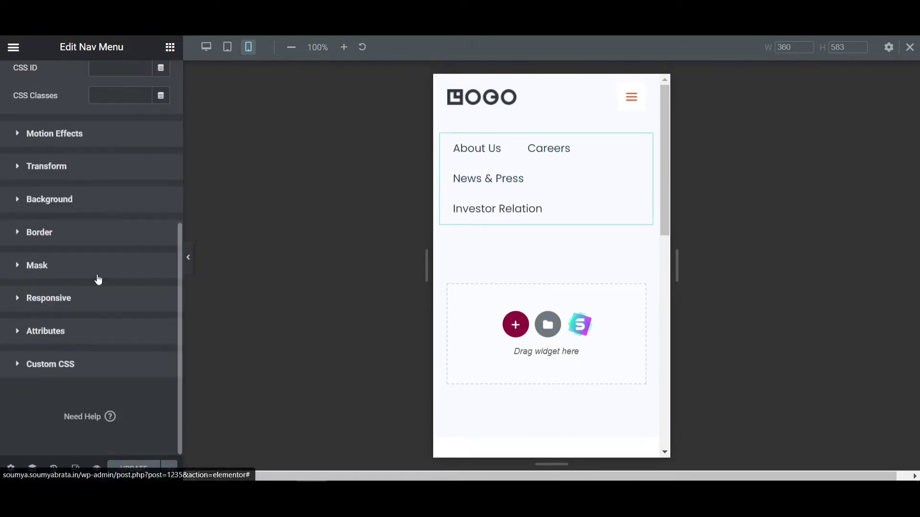
pyautogui.click(64, 363)
pyautogui.scroll(-5, 91, 307)
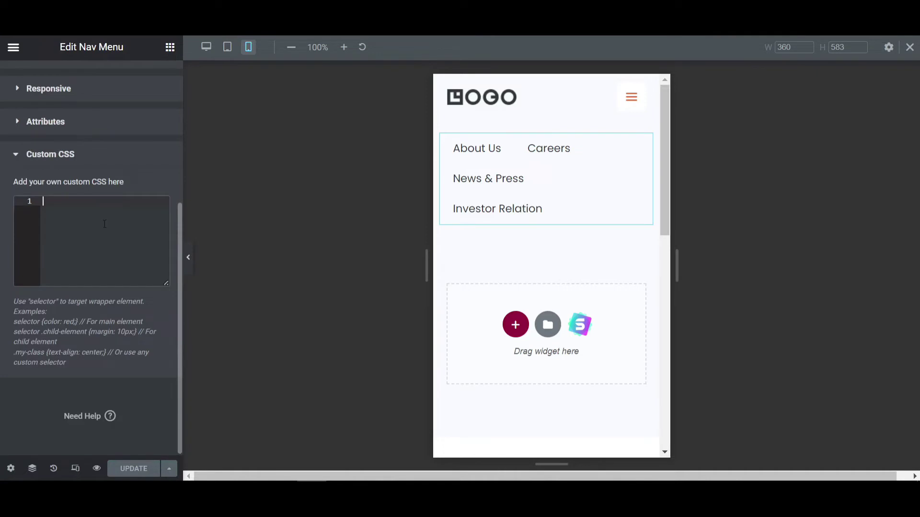
pyautogui.click(102, 231)
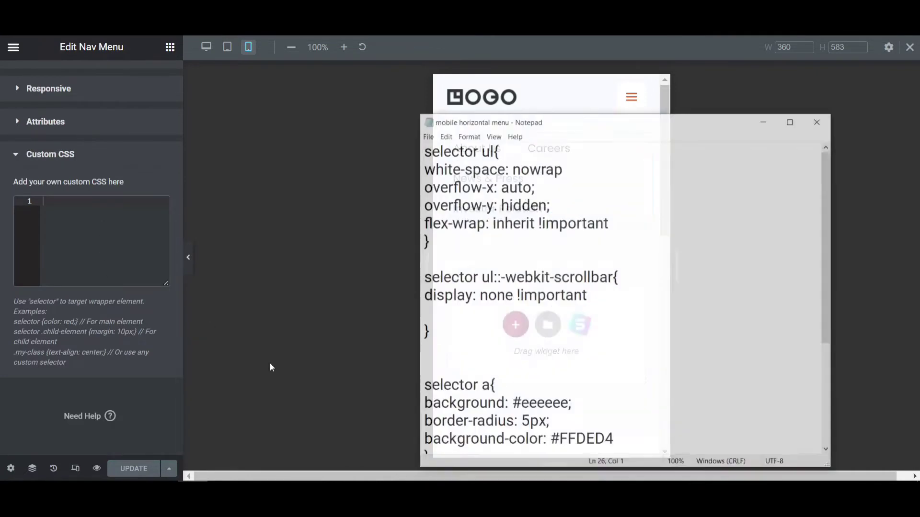
pyautogui.hotkey('alt', 'Tab')
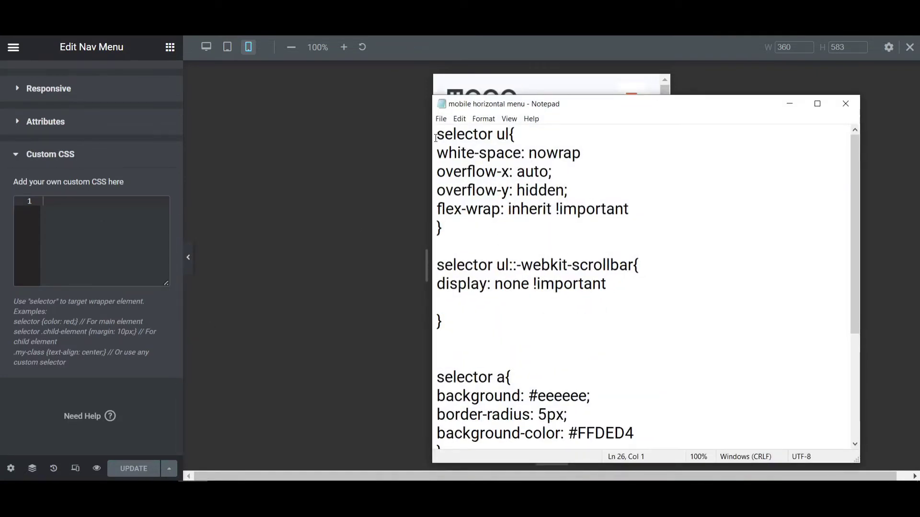
pyautogui.moveTo(435, 135); pyautogui.dragTo(471, 450)
pyautogui.hotkey('ctrl', 'c')
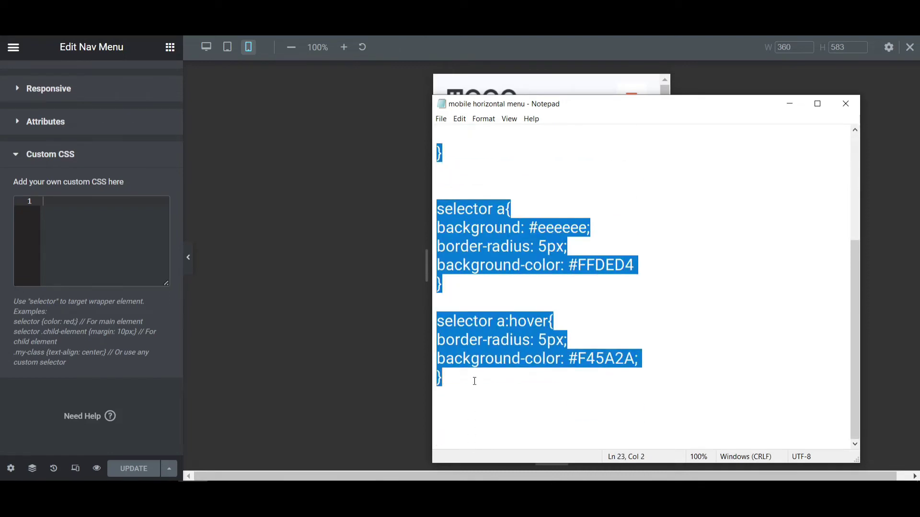
pyautogui.click(90, 237)
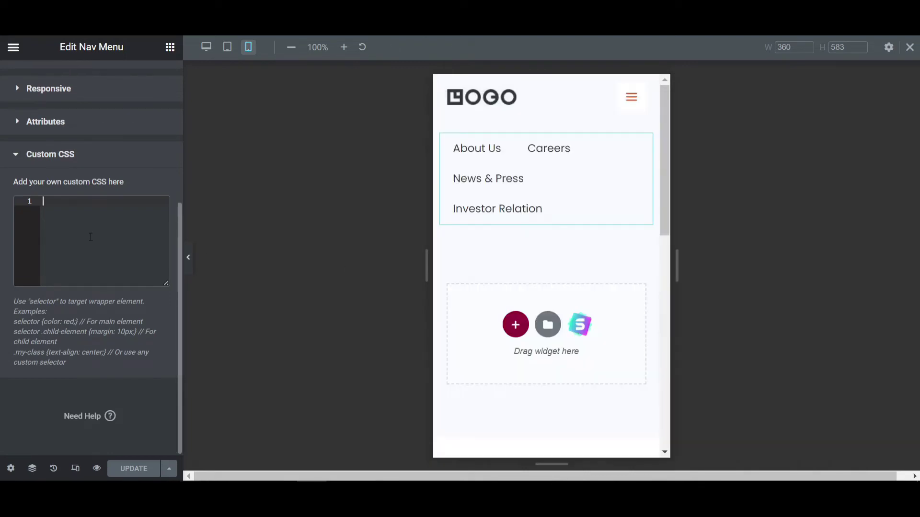
pyautogui.hotkey('ctrl', 'v')
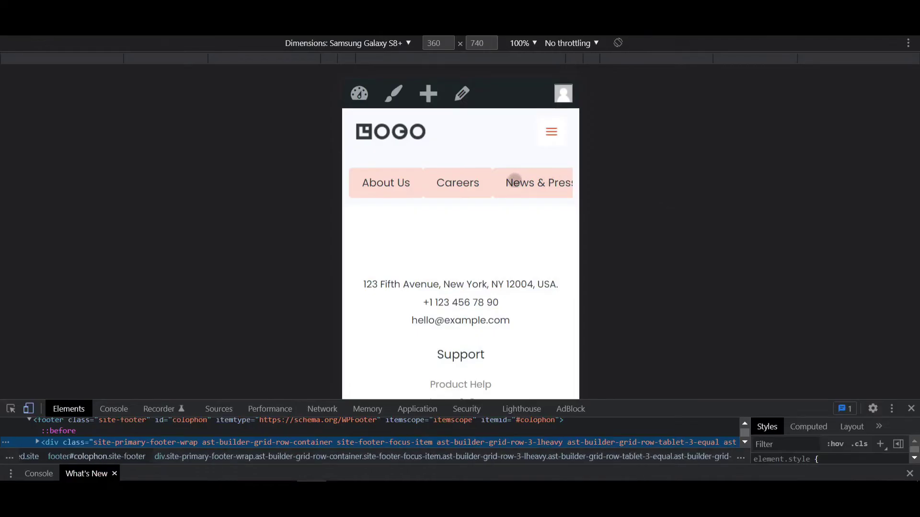
# Swipe the nav row sideways and tap About Us to see its active colour
pyautogui.moveTo(513, 181); pyautogui.dragTo(517, 219)
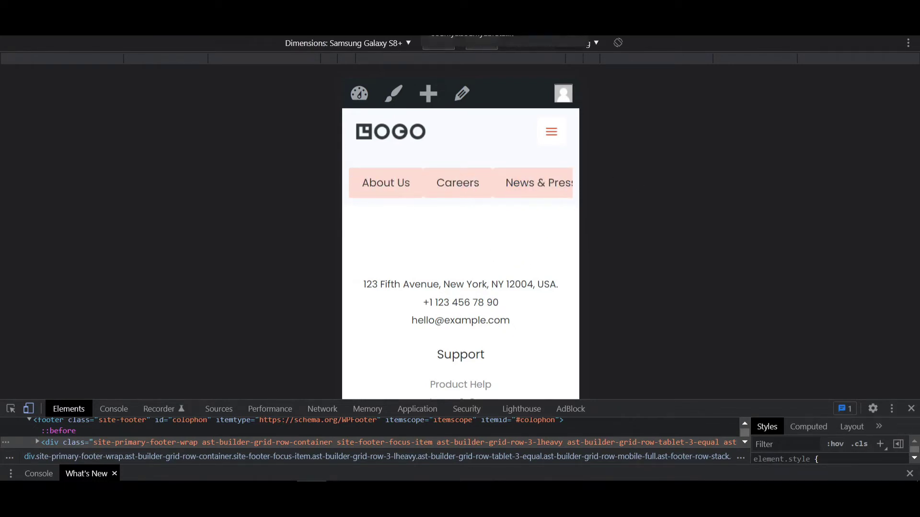
pyautogui.click(394, 175)
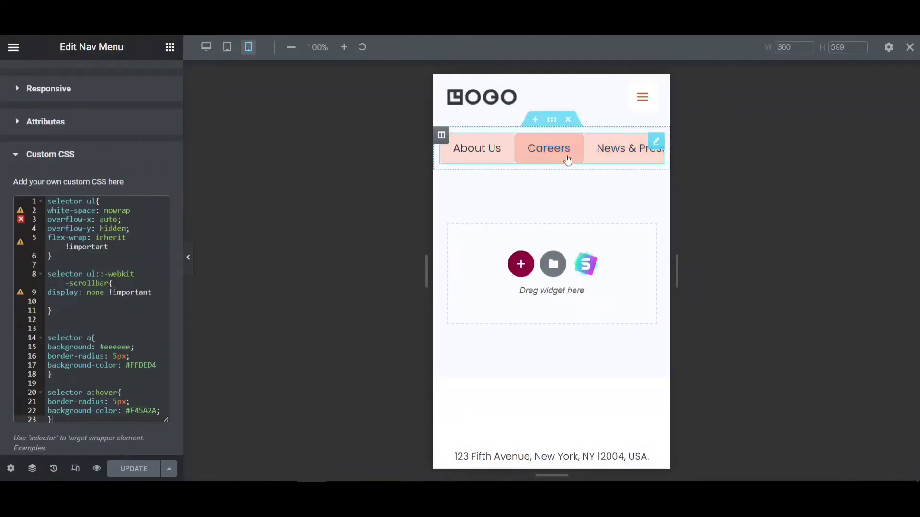
# Adjust the Main Menu's Space Between value in the Style tab
pyautogui.scroll(5, 91, 124)
pyautogui.click(96, 81)
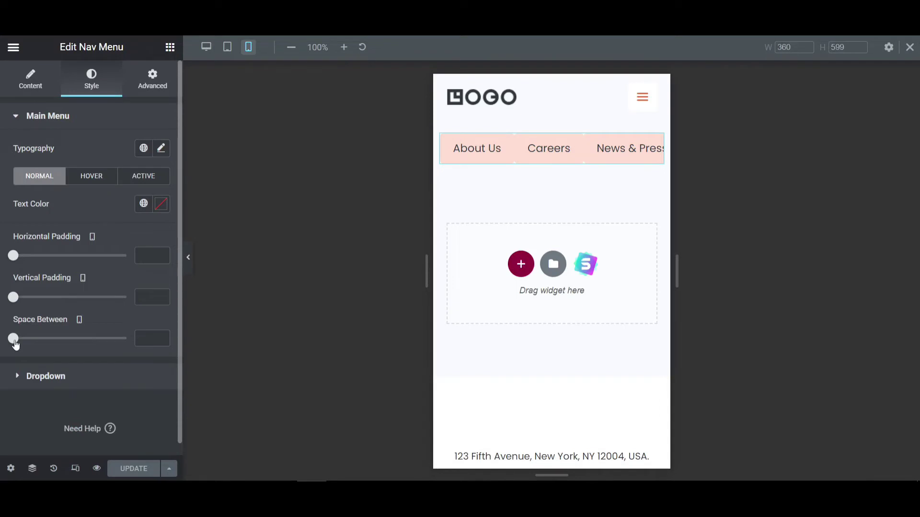
pyautogui.moveTo(16, 344); pyautogui.dragTo(44, 346)
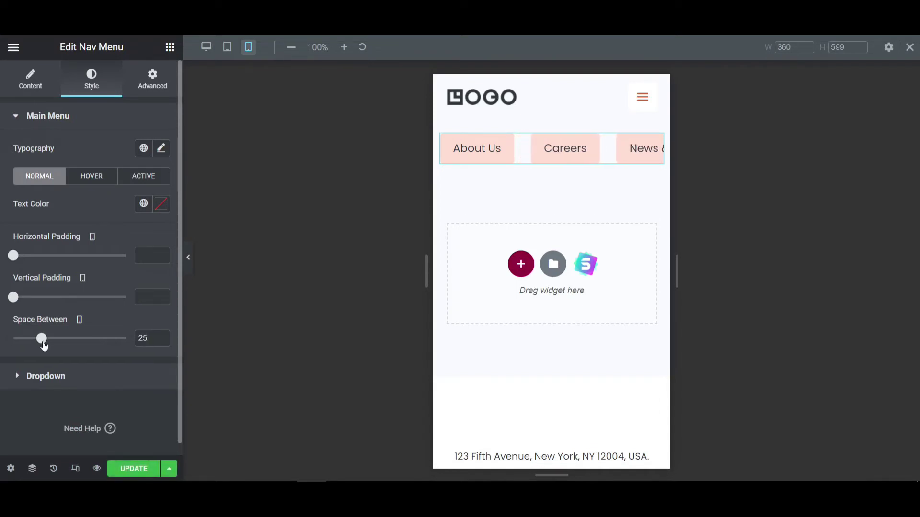
pyautogui.click(159, 339)
pyautogui.press('BackSpace')
pyautogui.write('0')
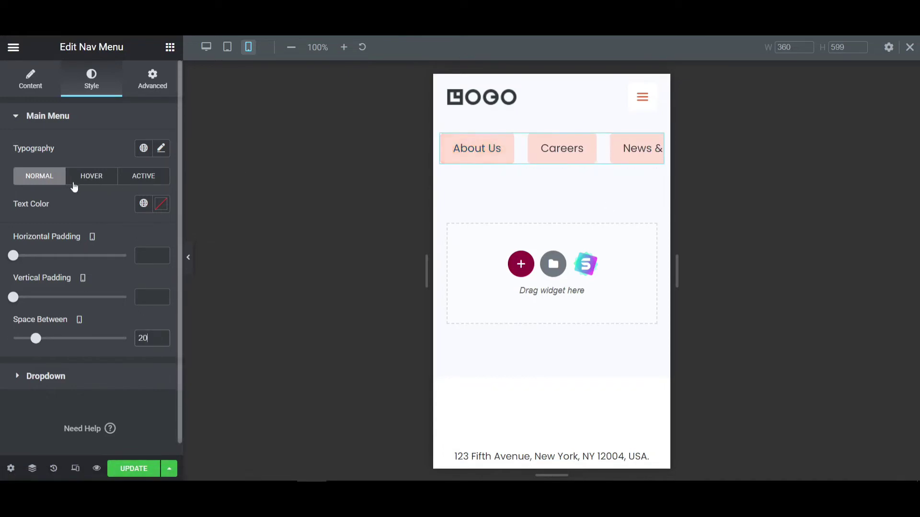
# Set normal menu text to Theme Color 1 and hover text to white, then update
pyautogui.click(149, 209)
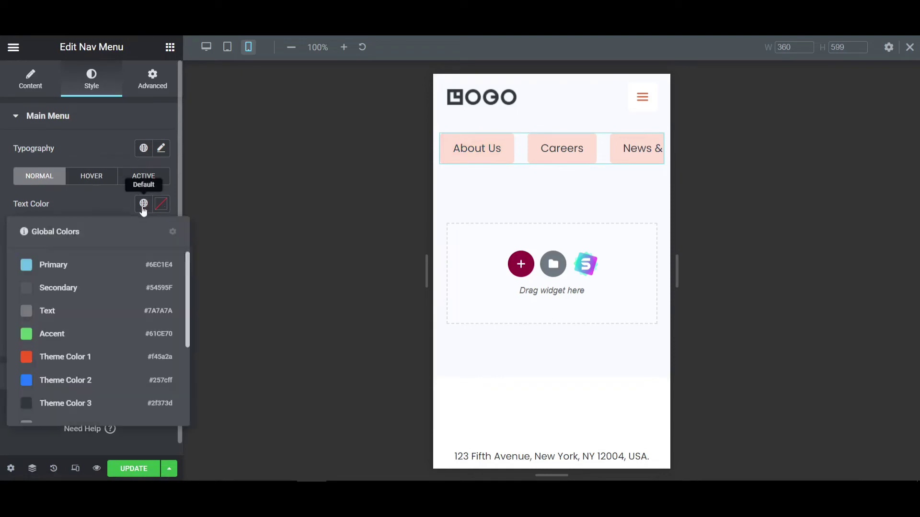
pyautogui.click(90, 361)
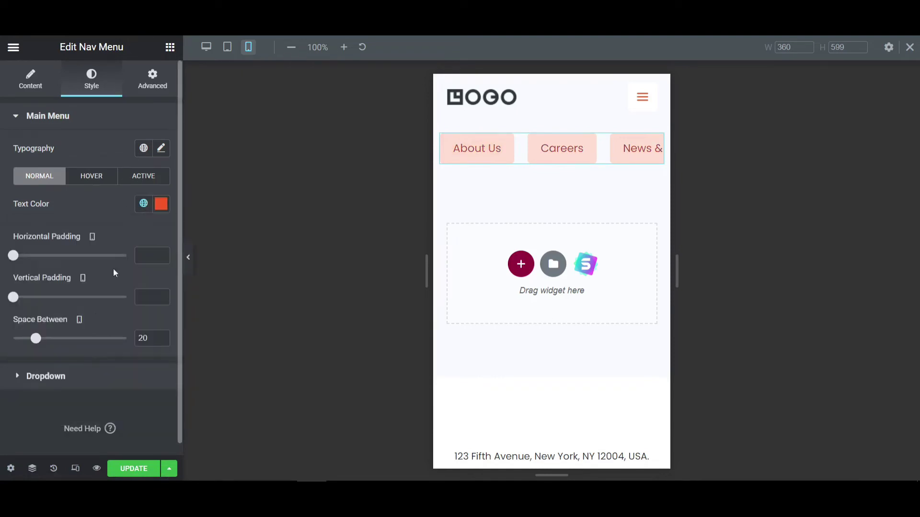
pyautogui.click(91, 175)
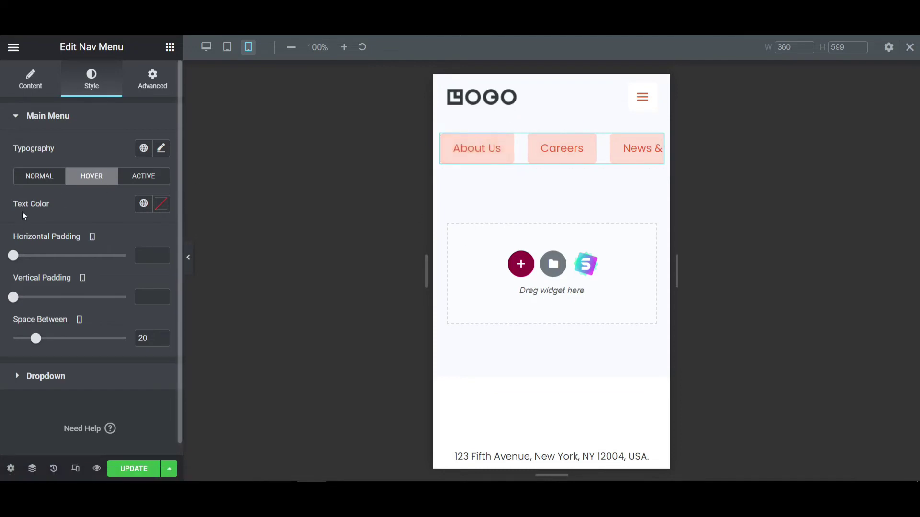
pyautogui.click(162, 204)
pyautogui.click(91, 250)
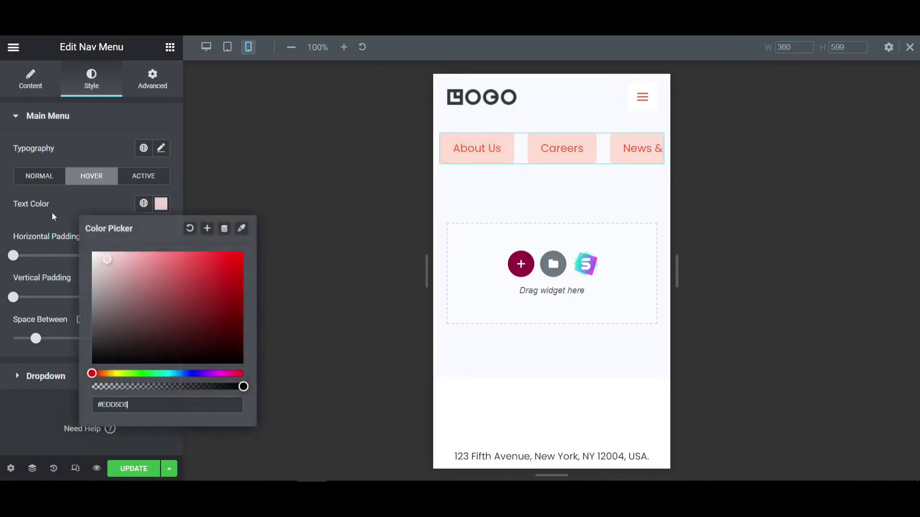
pyautogui.click(59, 210)
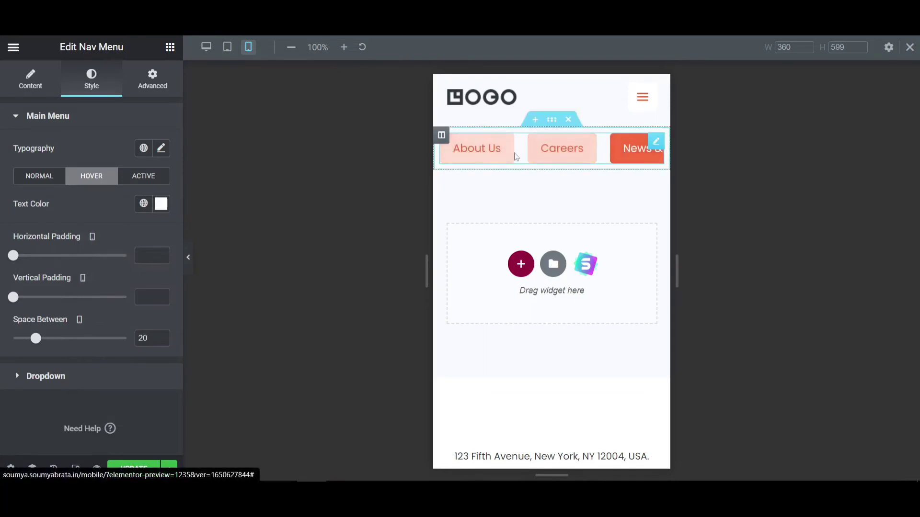
pyautogui.click(136, 468)
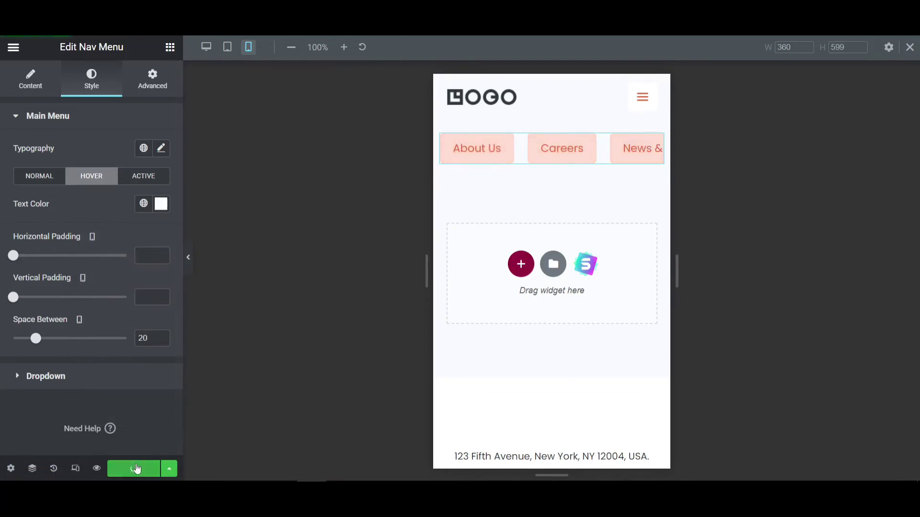
# Swipe the menu row and tap About Us, Careers and News & Press in Chrome's mobile preview
pyautogui.hotkey('ctrl', 'Tab')
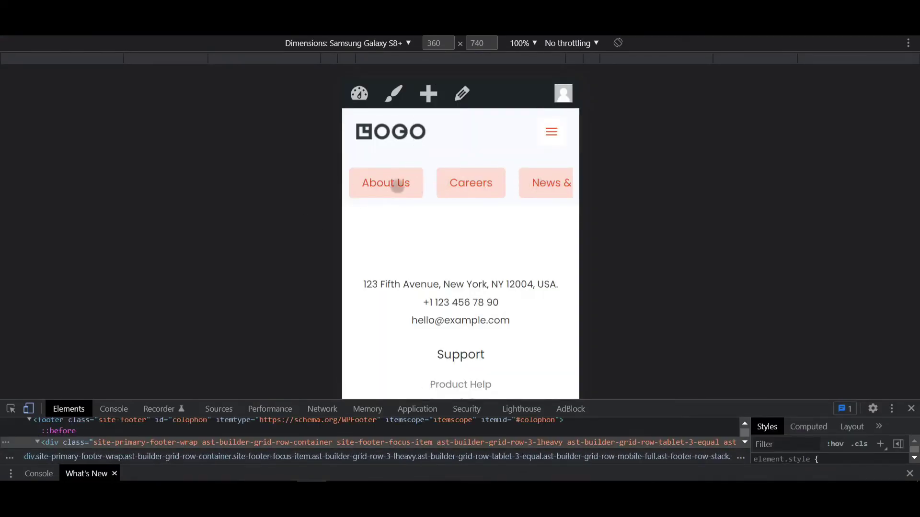
pyautogui.moveTo(542, 183); pyautogui.dragTo(510, 177)
pyautogui.click(472, 180)
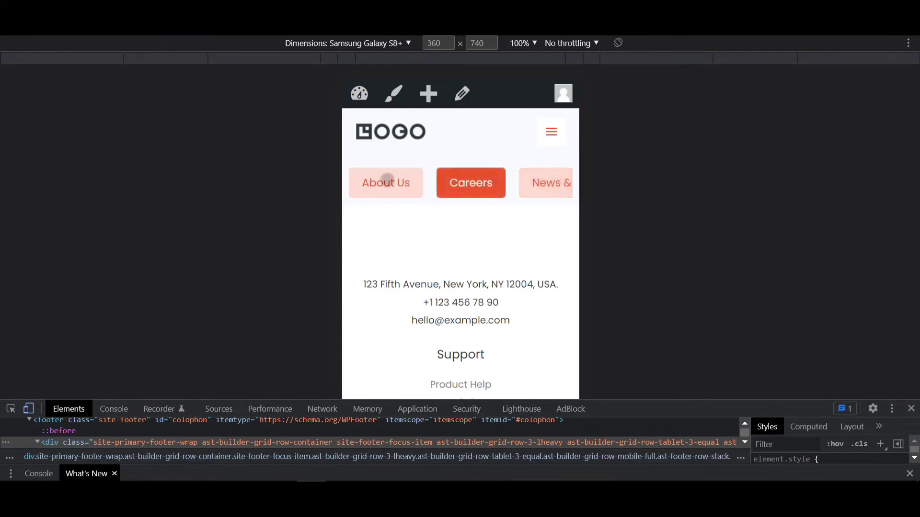
pyautogui.click(386, 180)
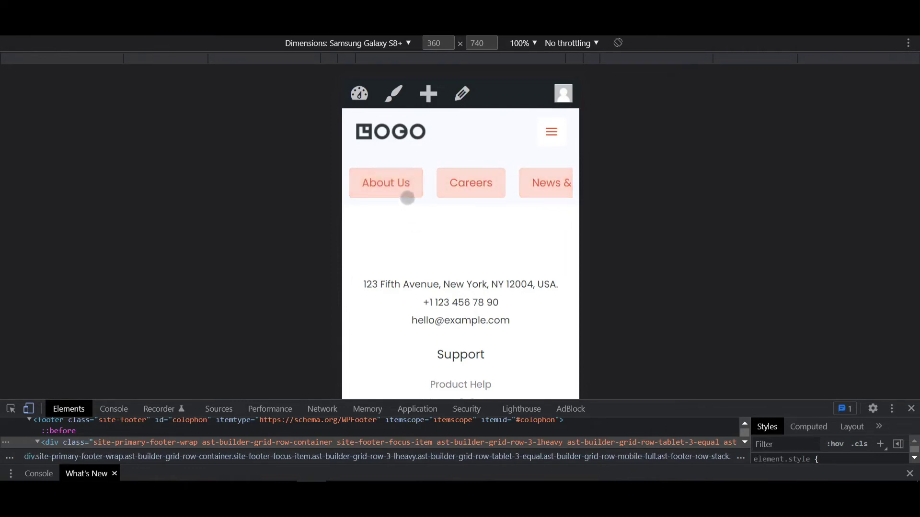
pyautogui.click(404, 188)
pyautogui.hscroll(3, 436, 189)
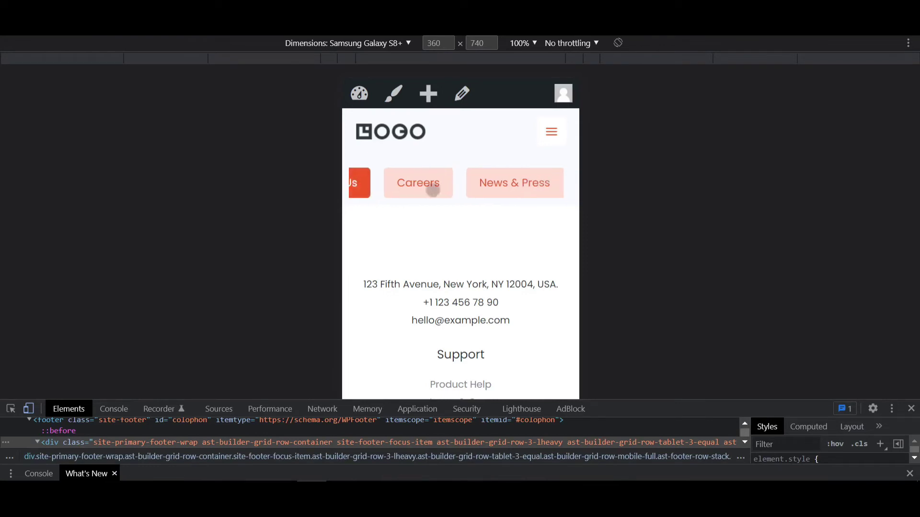
pyautogui.click(463, 184)
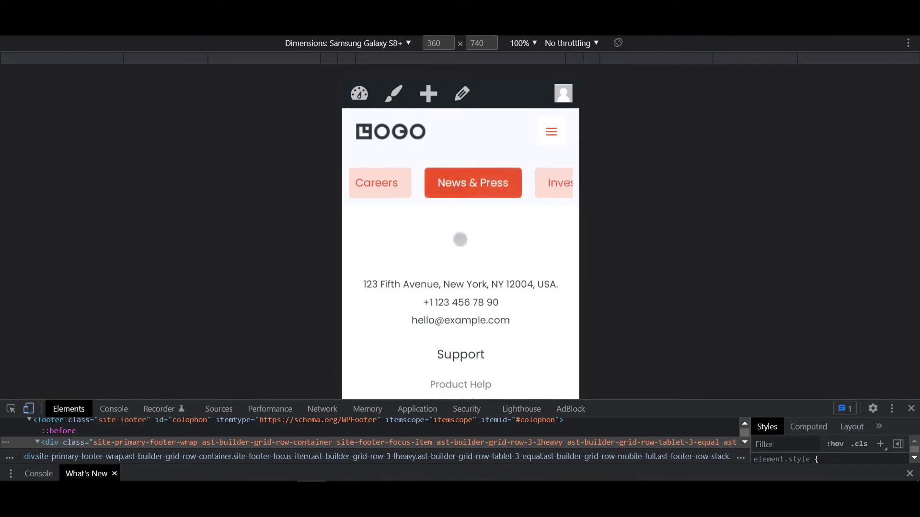
pyautogui.moveTo(435, 180); pyautogui.dragTo(514, 189)
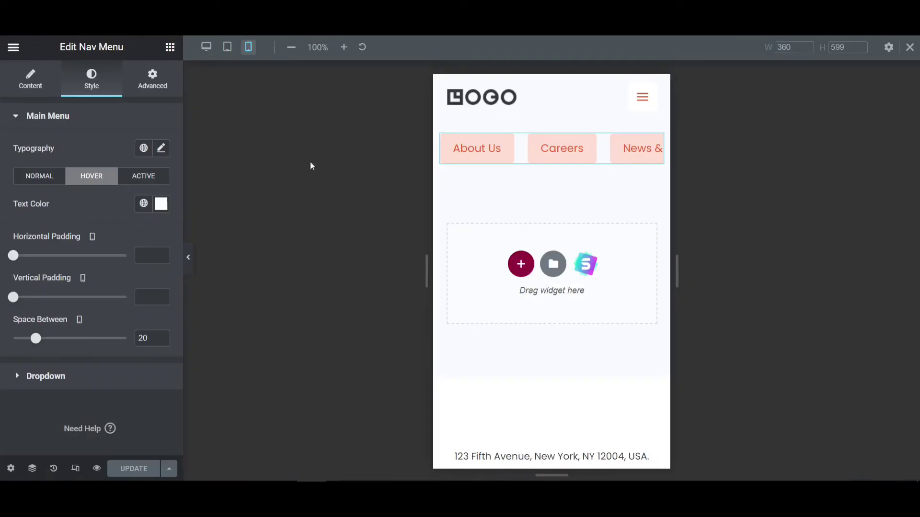
# Add a one-column section below the menu with Min Height, then update the page
pyautogui.click(518, 271)
pyautogui.click(493, 297)
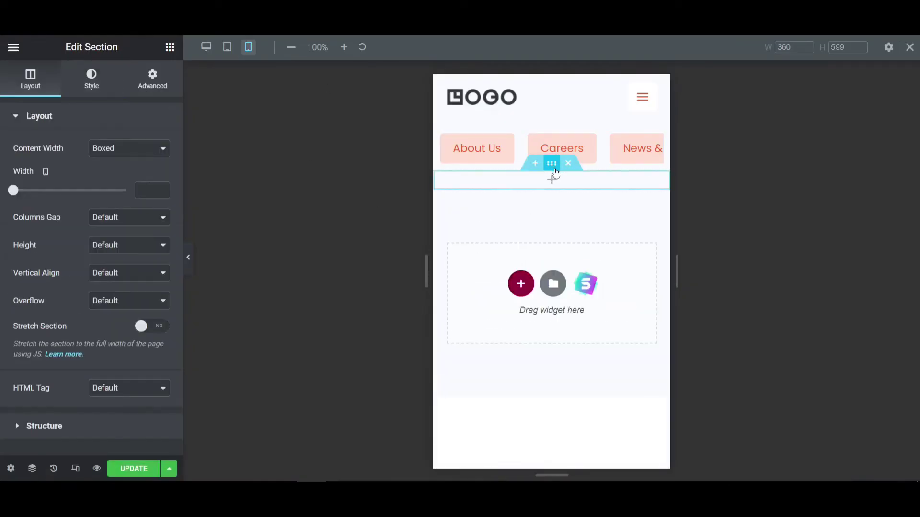
pyautogui.click(111, 245)
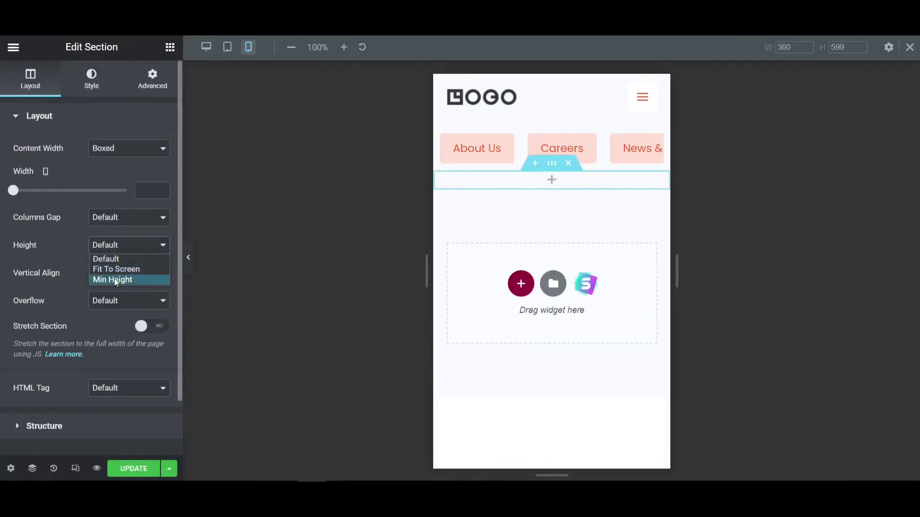
pyautogui.click(114, 278)
pyautogui.click(135, 469)
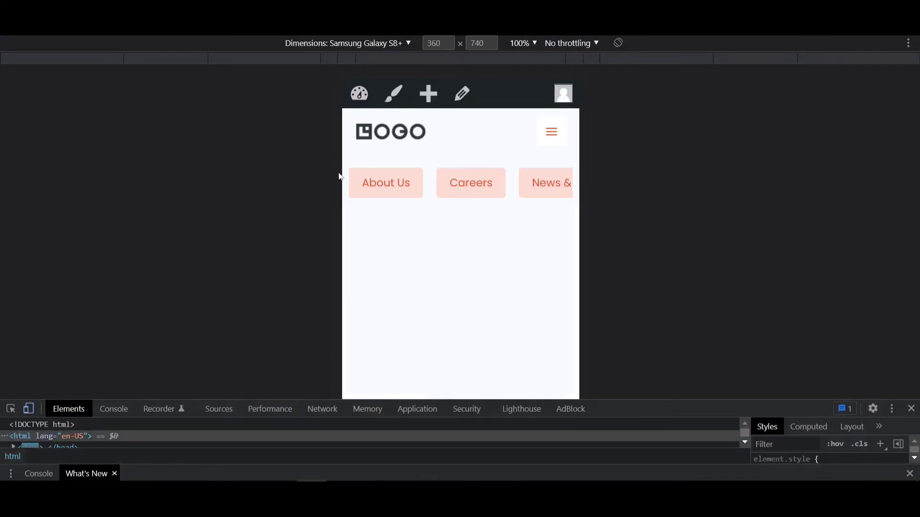
# Tap About Us and swipe the menu row sideways in the reloaded mobile preview
pyautogui.click(411, 184)
pyautogui.moveTo(411, 185); pyautogui.dragTo(392, 187)
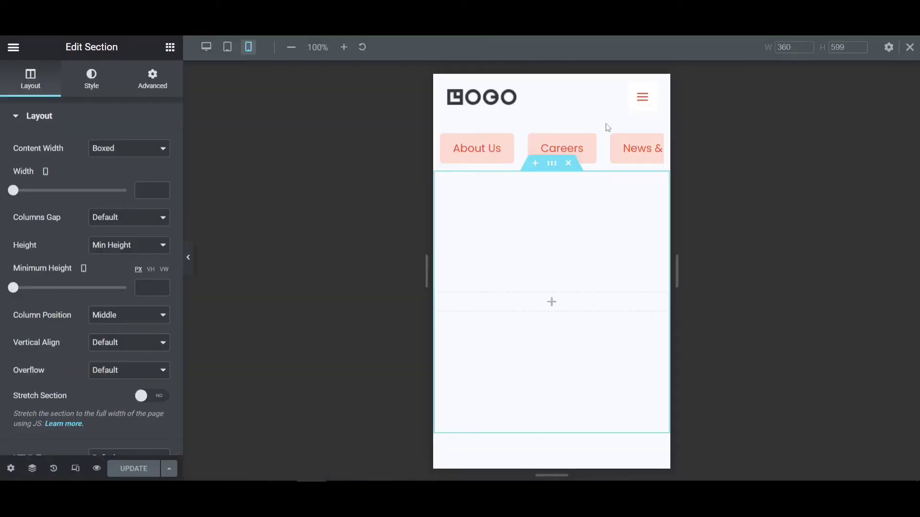
pyautogui.moveTo(661, 146)
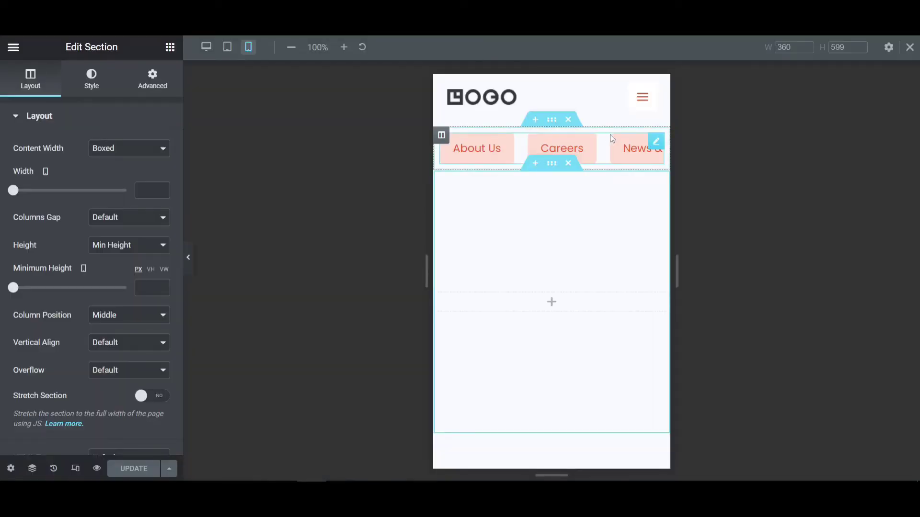
pyautogui.click(656, 142)
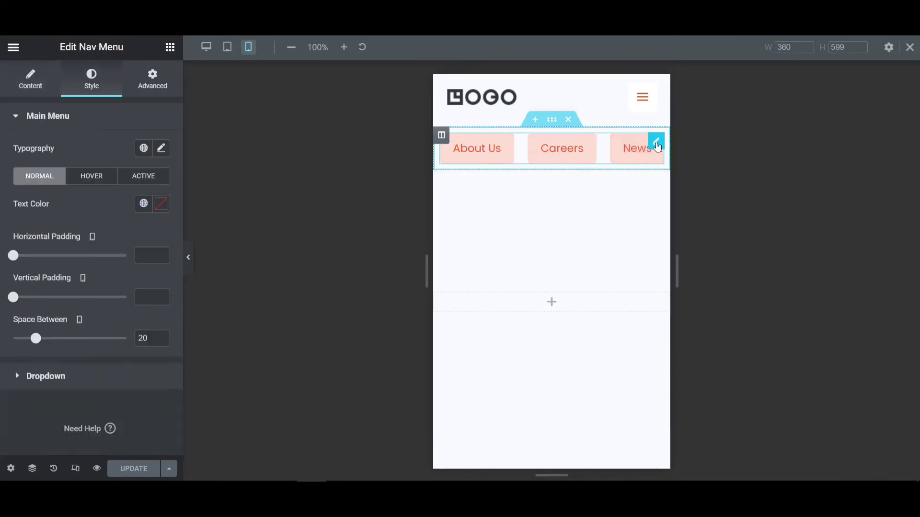
pyautogui.click(153, 78)
pyautogui.scroll(-5, 106, 284)
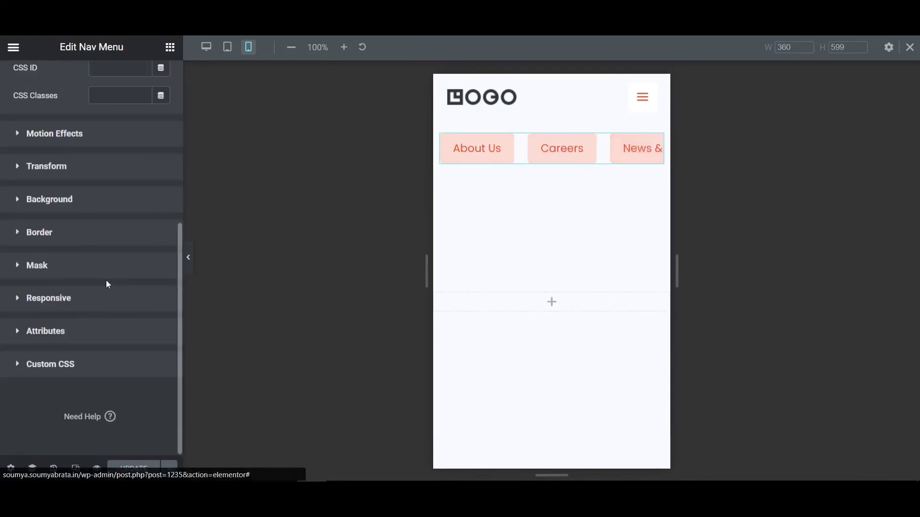
pyautogui.click(76, 365)
pyautogui.scroll(-5, 76, 335)
pyautogui.scroll(3, 80, 297)
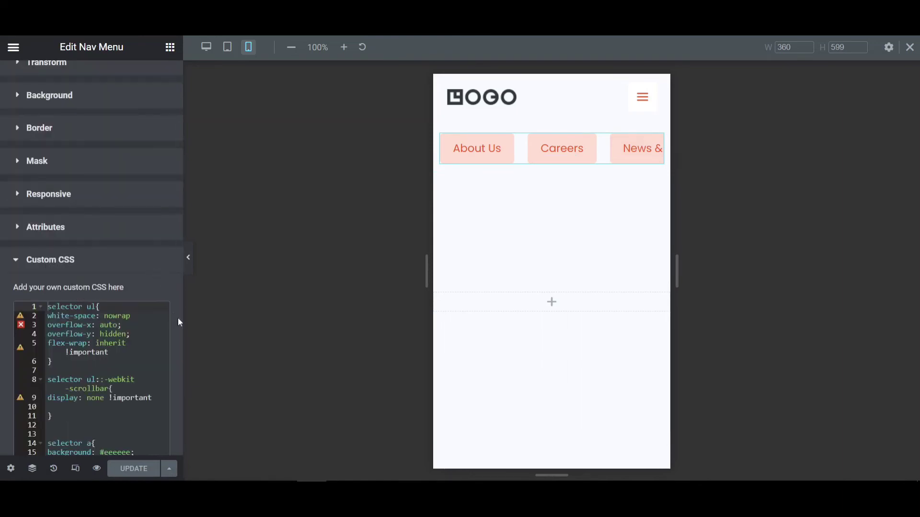
pyautogui.moveTo(177, 317); pyautogui.dragTo(195, 401)
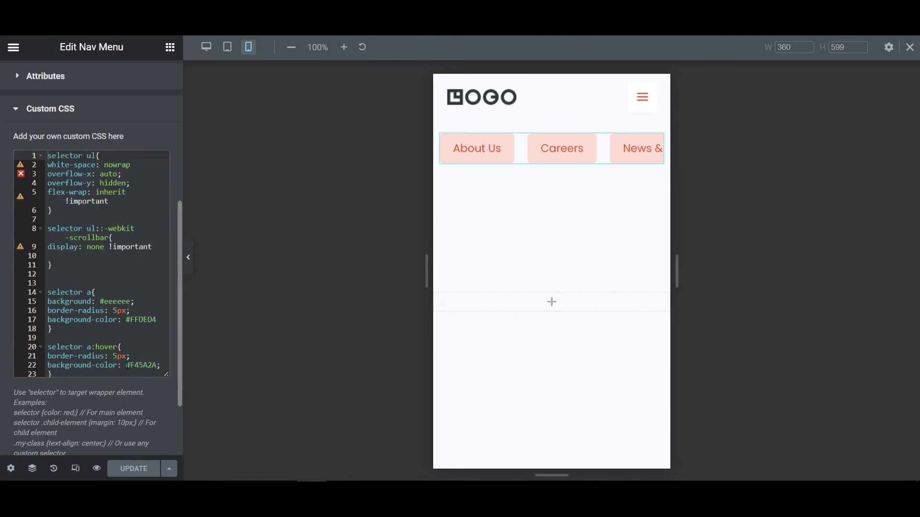
pyautogui.click(127, 366)
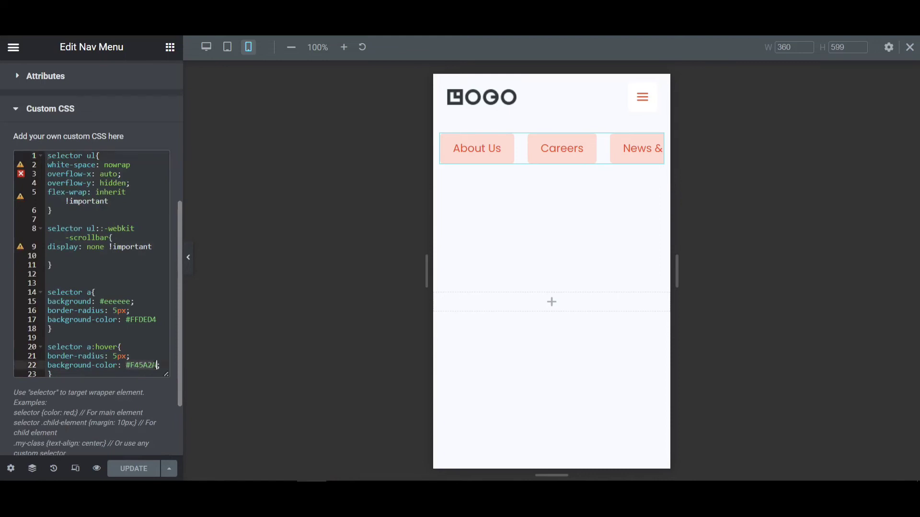
pyautogui.scroll(5, 120, 384)
# Set the Nav Menu's normal text colour to the global Theme Color 2 blue
pyautogui.click(92, 94)
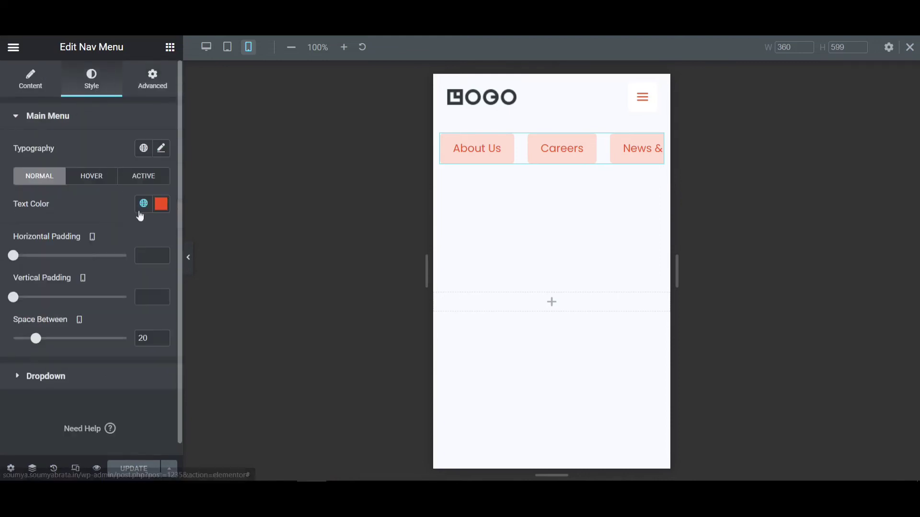
pyautogui.click(160, 204)
pyautogui.click(140, 205)
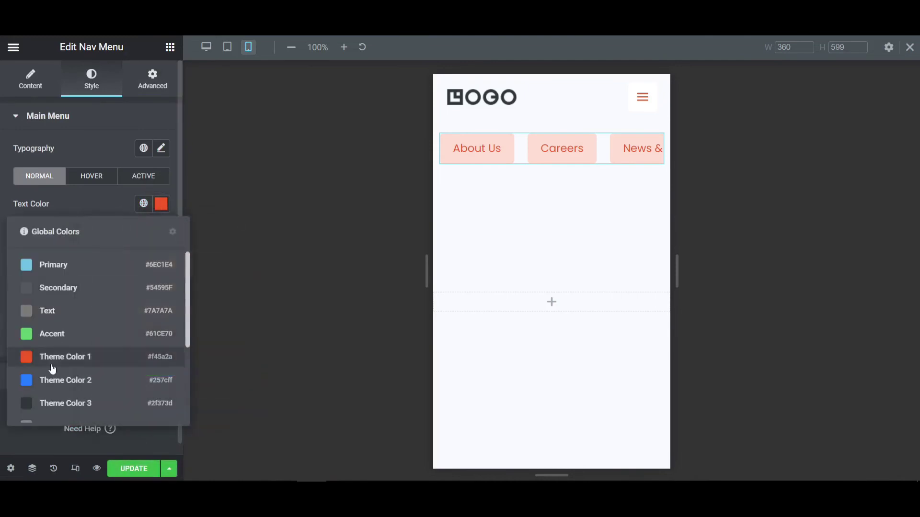
pyautogui.click(52, 375)
pyautogui.click(161, 204)
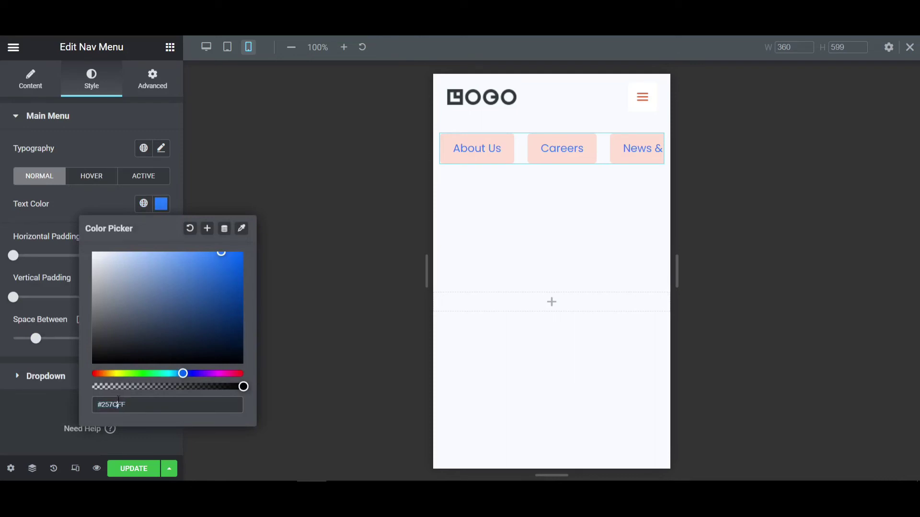
pyautogui.click(39, 430)
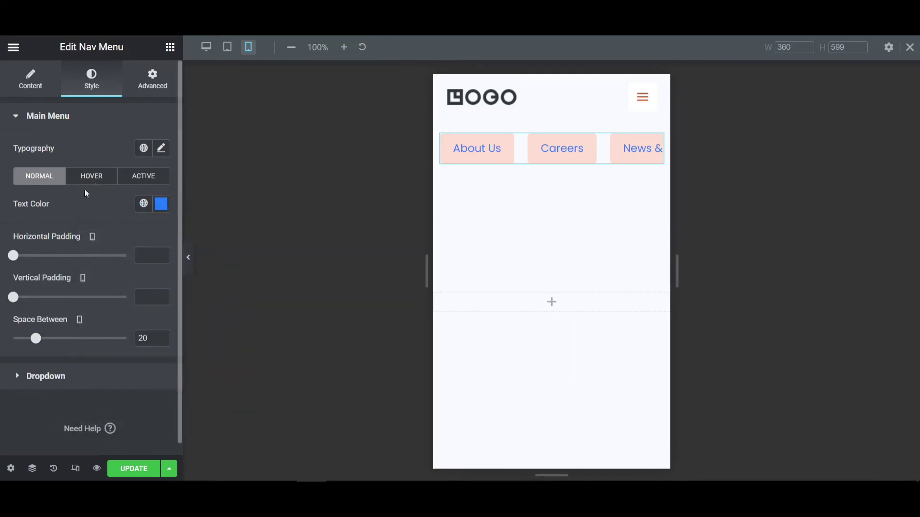
# Reapply Theme Color 2 to the menu text and bring up the Advanced settings
pyautogui.click(143, 204)
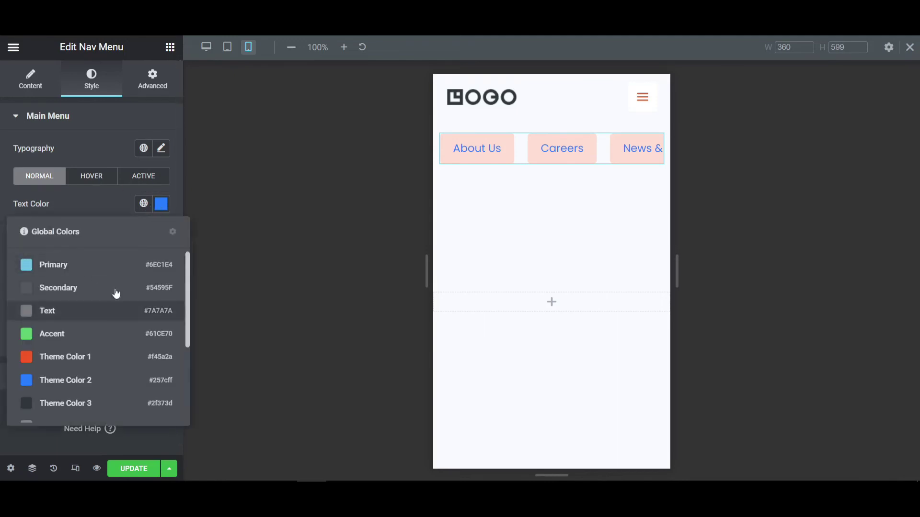
pyautogui.click(163, 205)
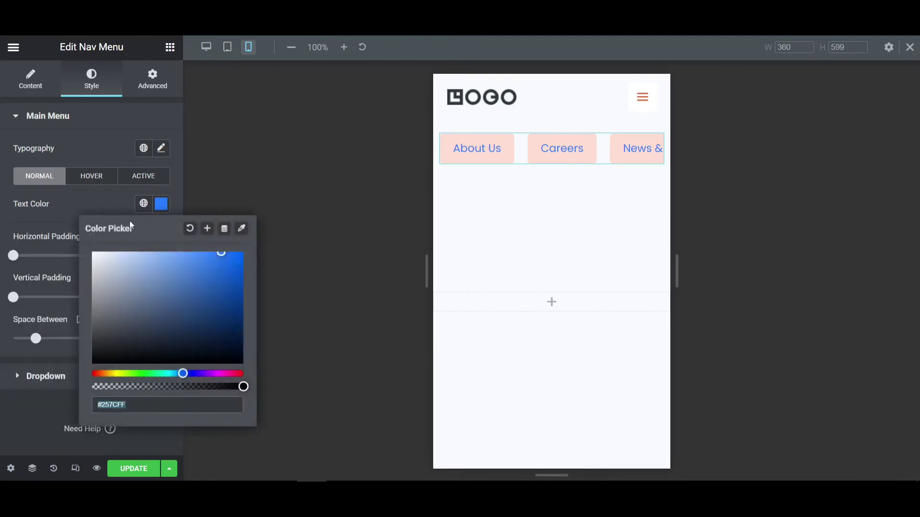
pyautogui.click(143, 204)
pyautogui.click(41, 380)
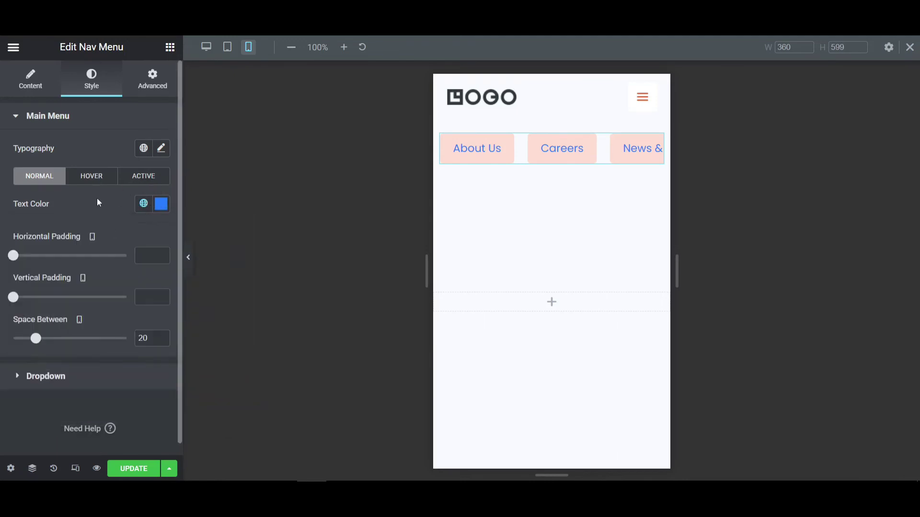
pyautogui.click(160, 91)
pyautogui.scroll(-5, 120, 318)
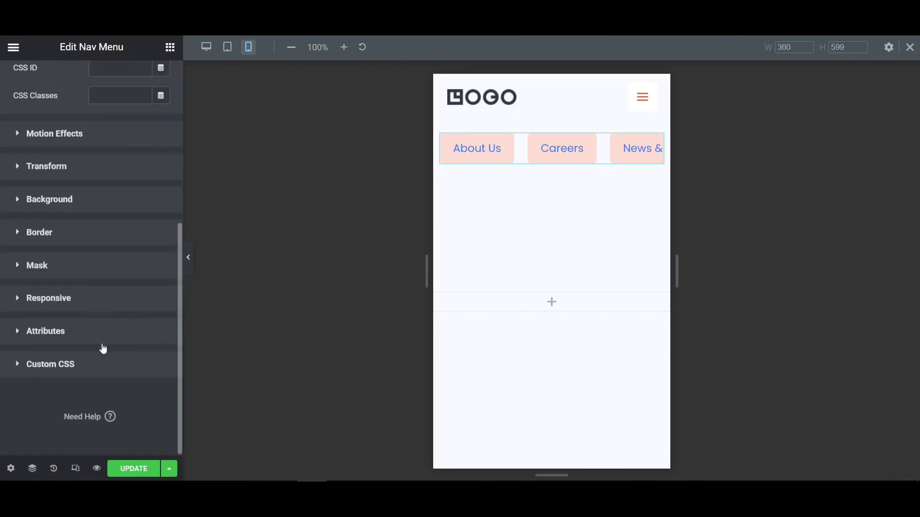
# Change the a:hover background-color on CSS line 22 from #F45A2A to #257CFF
pyautogui.click(91, 375)
pyautogui.scroll(-5, 96, 287)
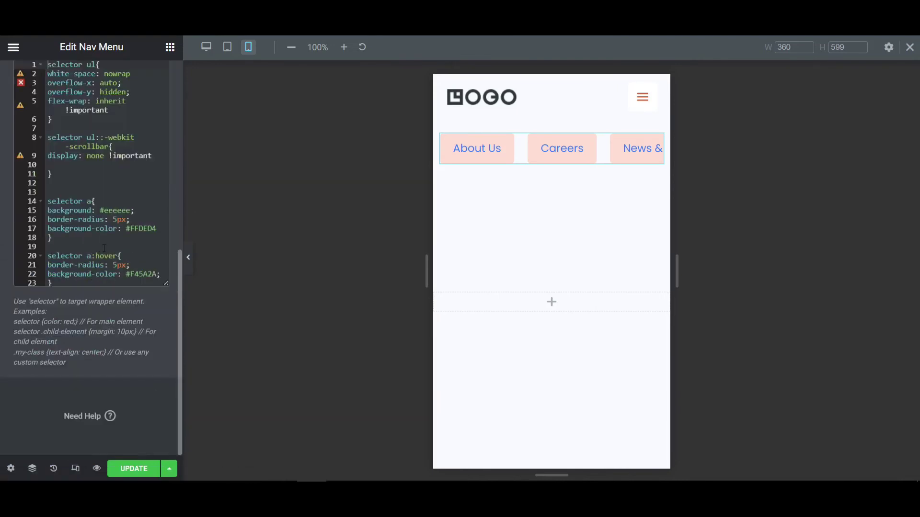
pyautogui.click(140, 274)
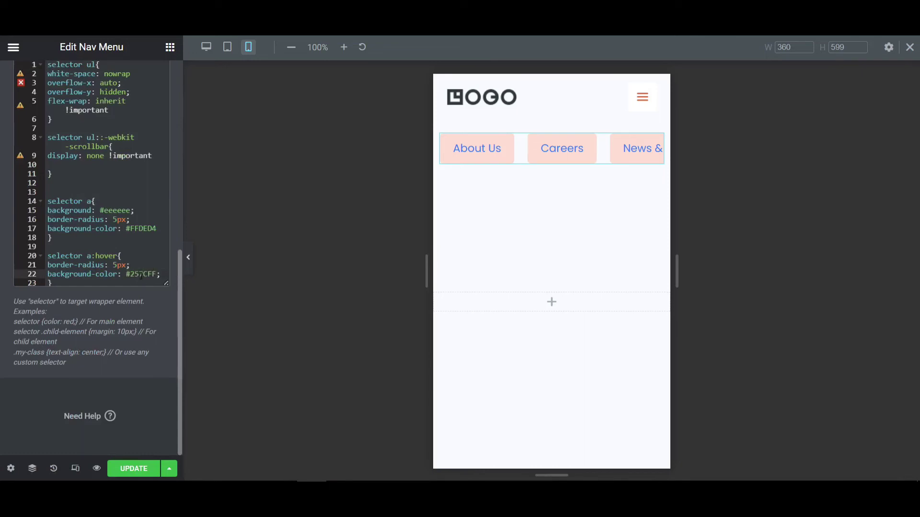
pyautogui.click(460, 147)
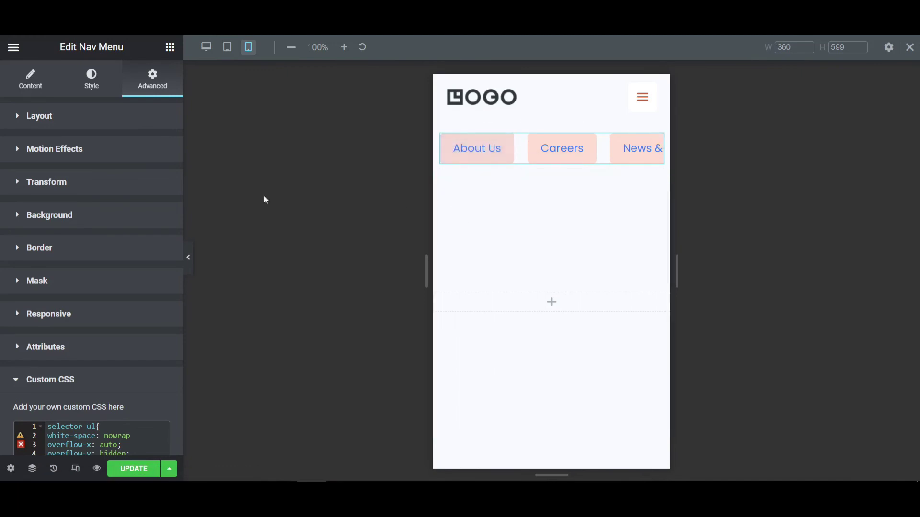
pyautogui.click(92, 80)
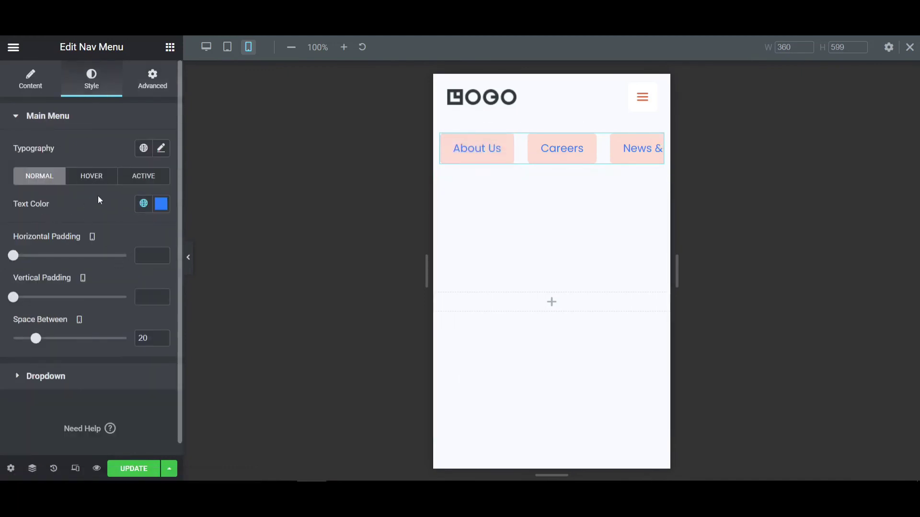
# Check the hover text colour and inspect the line 17 button background value in Custom CSS
pyautogui.click(97, 182)
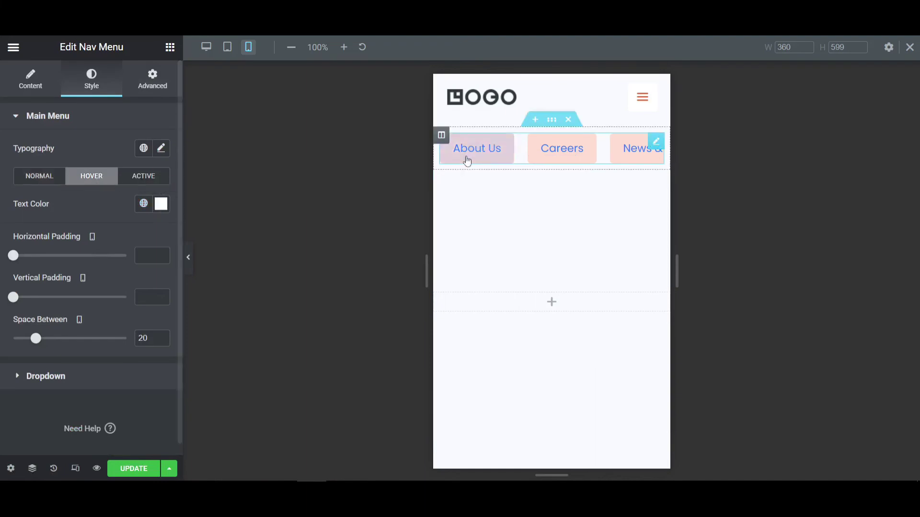
pyautogui.click(152, 79)
pyautogui.scroll(-5, 71, 268)
pyautogui.scroll(-10, 112, 280)
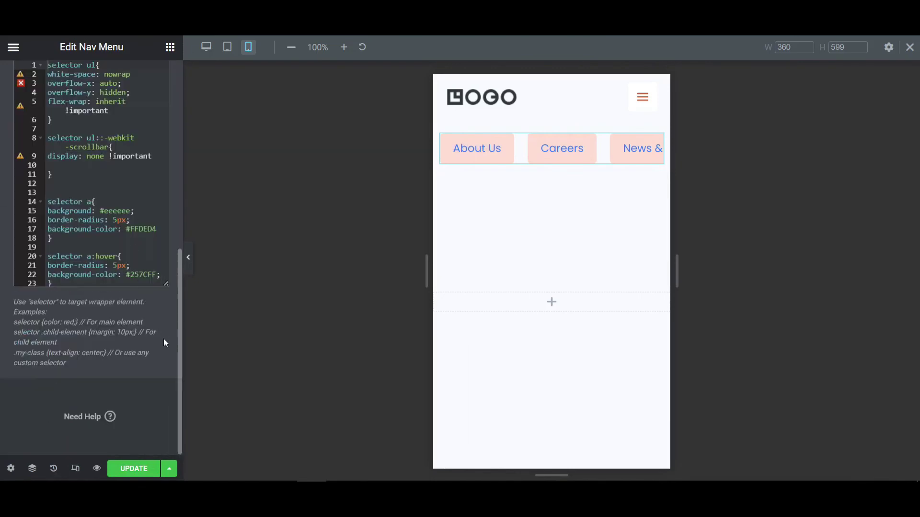
pyautogui.click(139, 229)
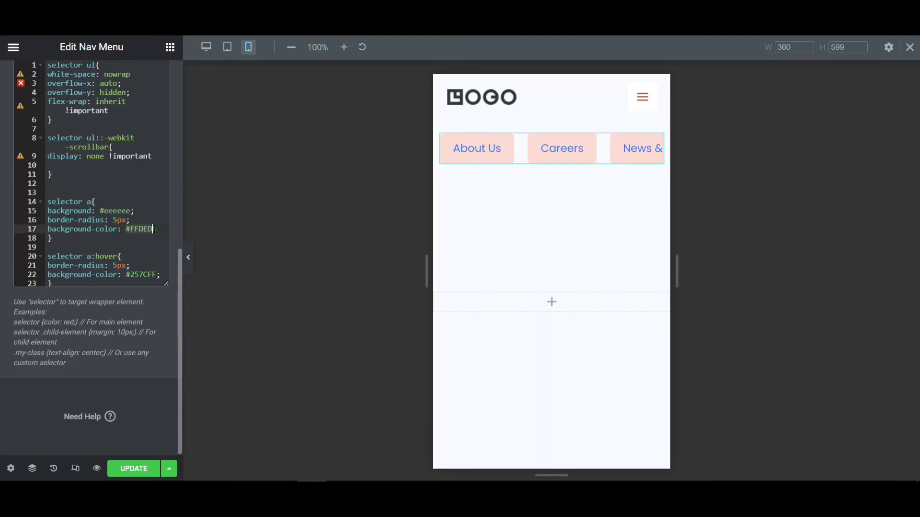
pyautogui.click(142, 238)
pyautogui.scroll(10, 139, 192)
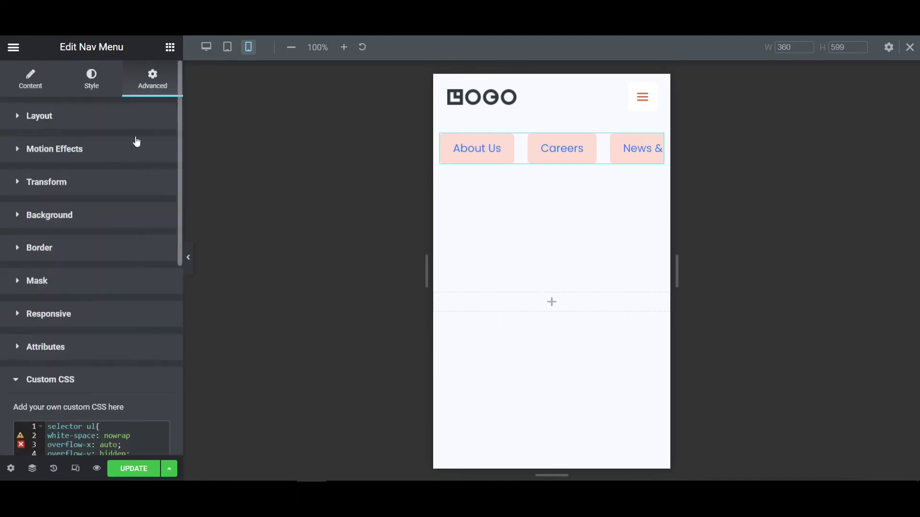
pyautogui.click(96, 86)
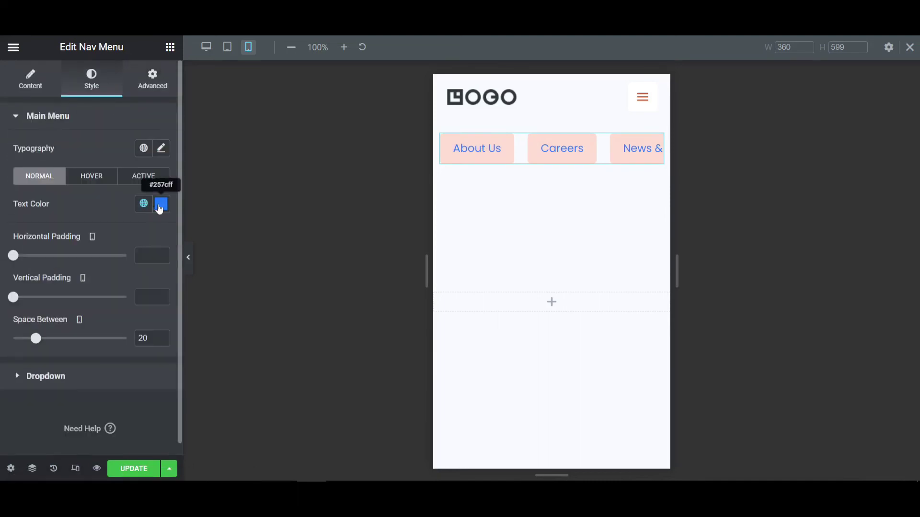
# Pick and copy light blue #C5DCFF, then restore Theme Color 2 on the menu text
pyautogui.click(154, 208)
pyautogui.click(132, 254)
pyautogui.moveTo(132, 254); pyautogui.dragTo(125, 255)
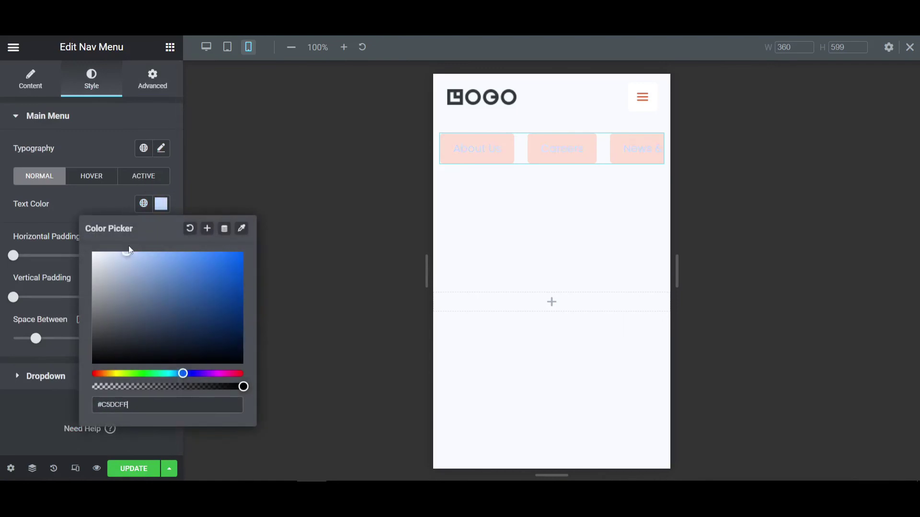
pyautogui.tripleClick(121, 404)
pyautogui.hotkey('ctrl', 'c')
pyautogui.click(66, 427)
pyautogui.click(143, 204)
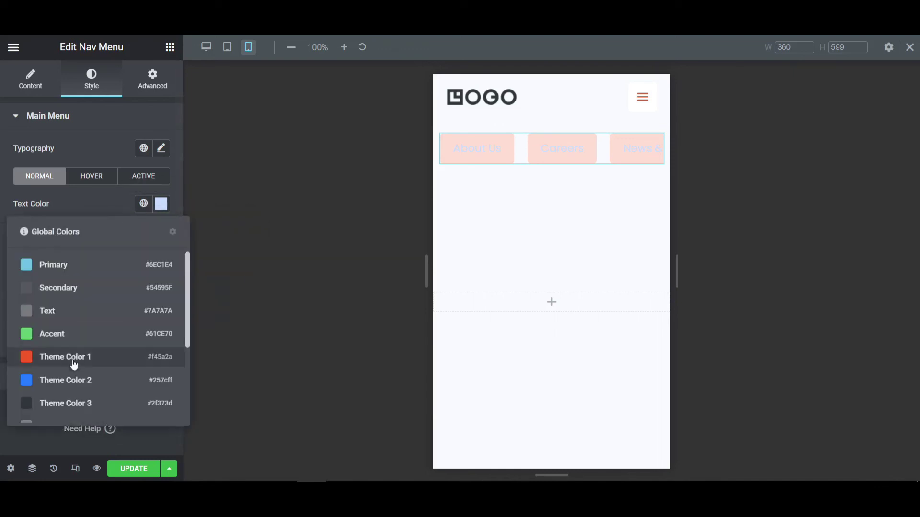
pyautogui.click(78, 380)
# Replace FFDED4 with C5DCFF on Custom CSS line 17 and update the page
pyautogui.click(151, 79)
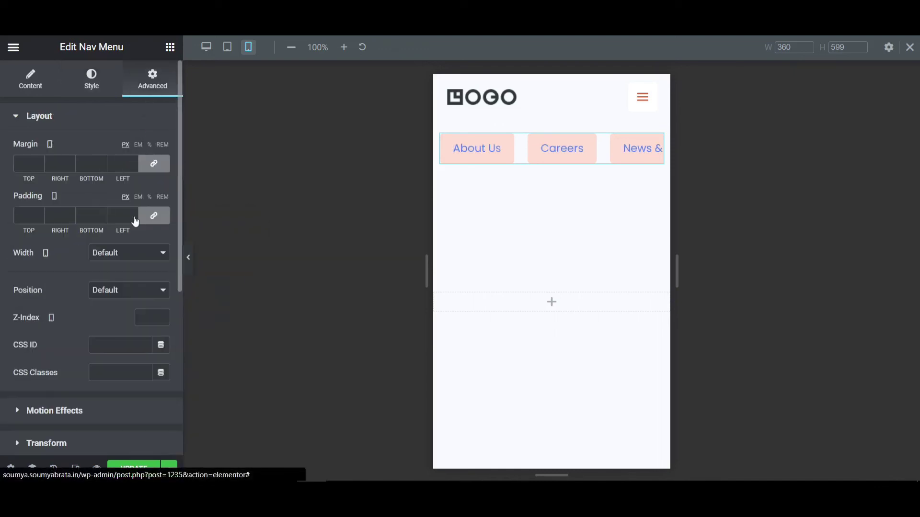
pyautogui.scroll(-5, 100, 355)
pyautogui.click(100, 364)
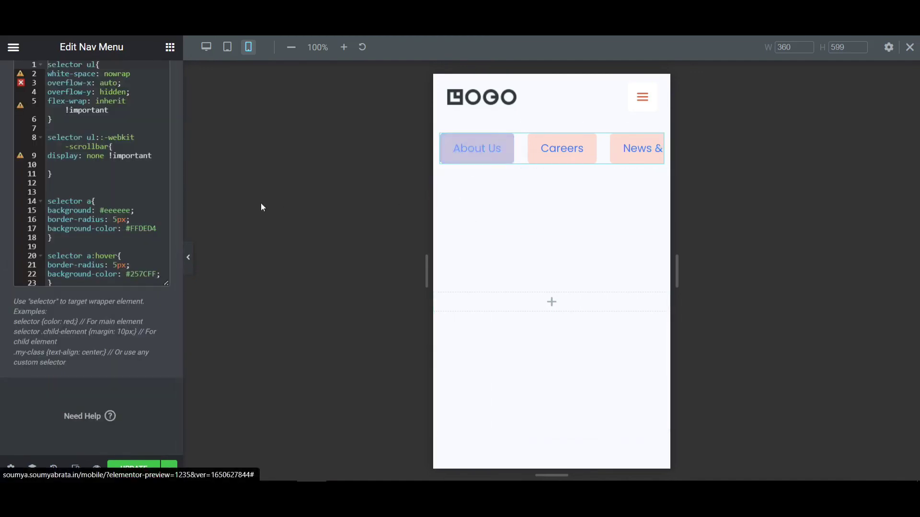
pyautogui.moveTo(156, 228); pyautogui.dragTo(130, 229)
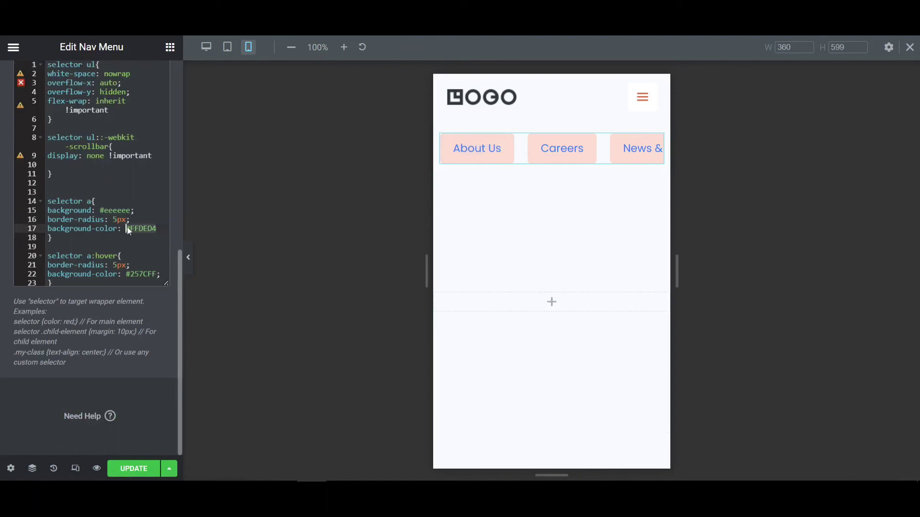
pyautogui.hotkey('ctrl', 'v')
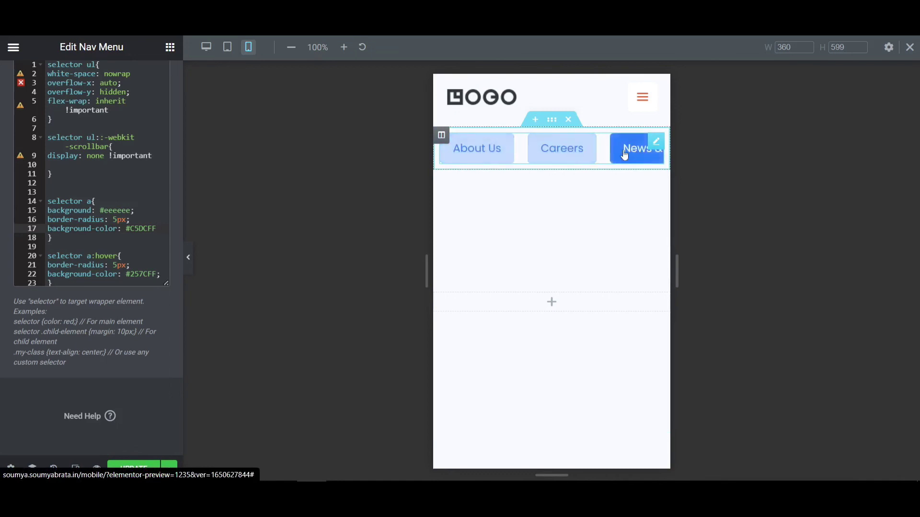
pyautogui.click(135, 468)
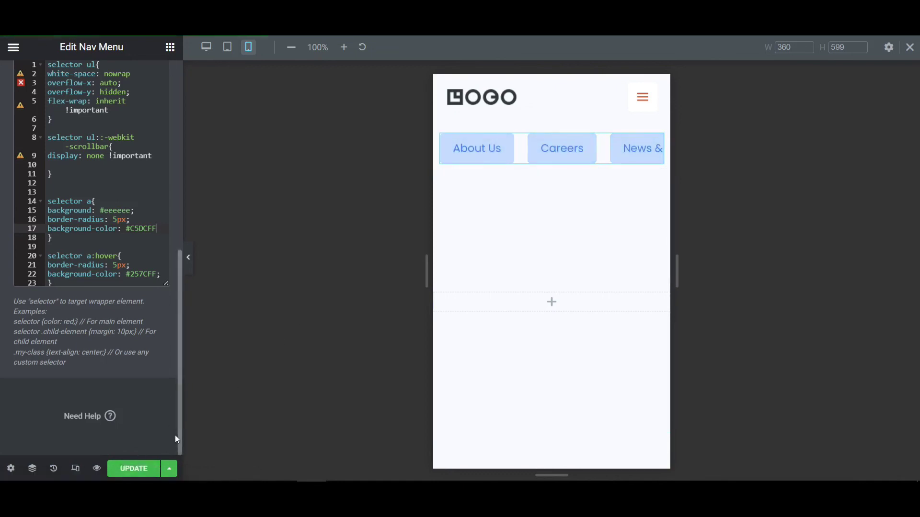
pyautogui.hotkey('ctrl', 'Tab')
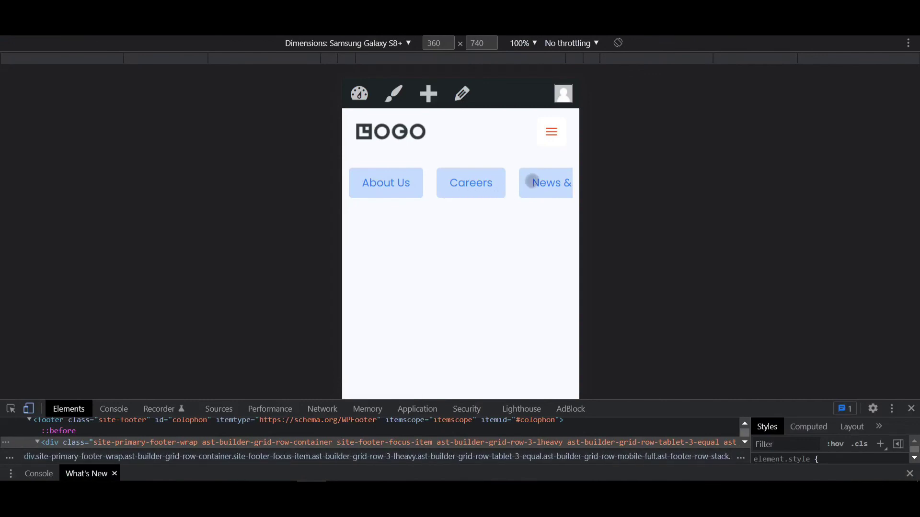
# Swipe the light-blue nav row left and tap About Us to check its blue highlight
pyautogui.moveTo(530, 181); pyautogui.dragTo(443, 189)
pyautogui.click(356, 182)
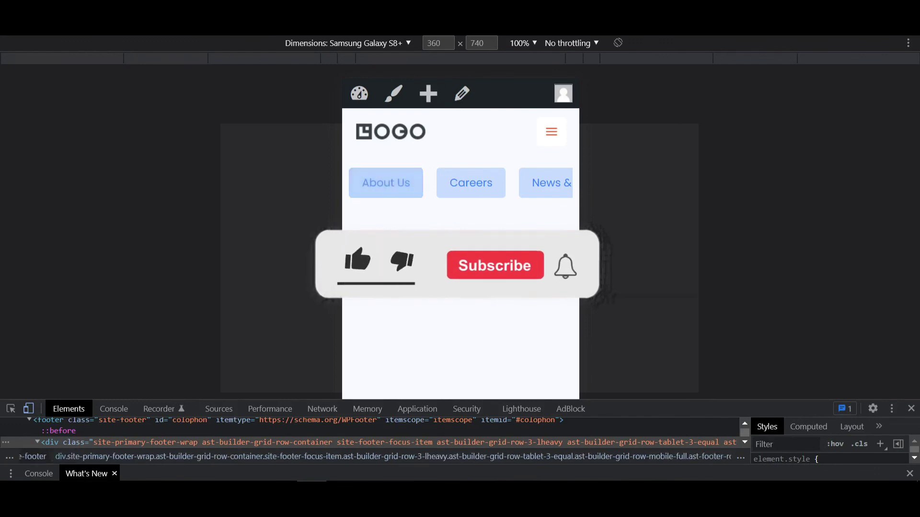